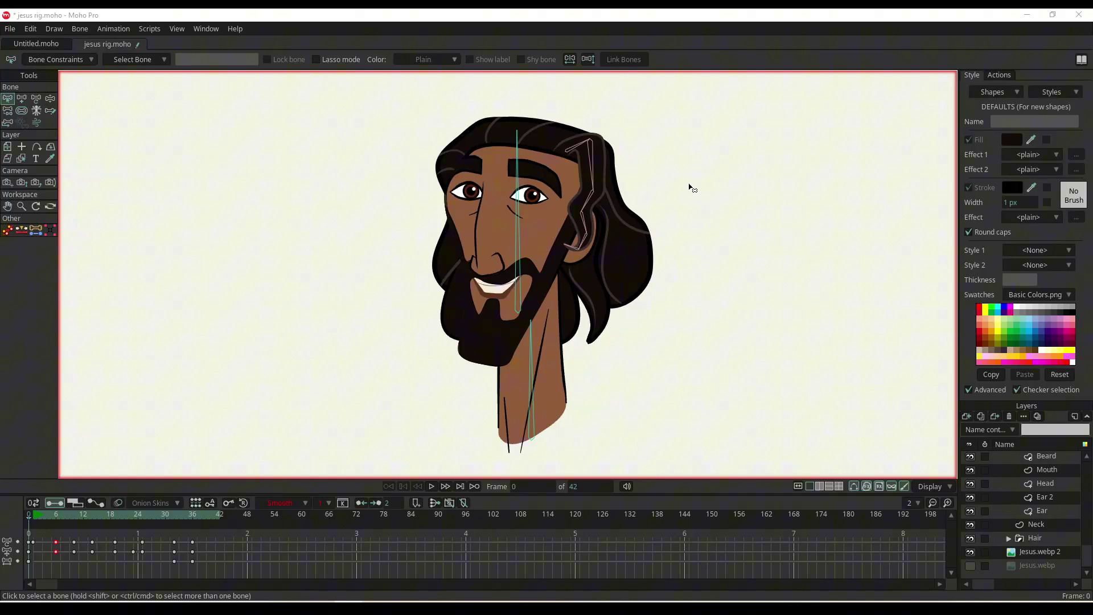
Zoom in on the head and switch to the Manipulate Bones tool with Z.
scroll(537, 242, "up", 2)
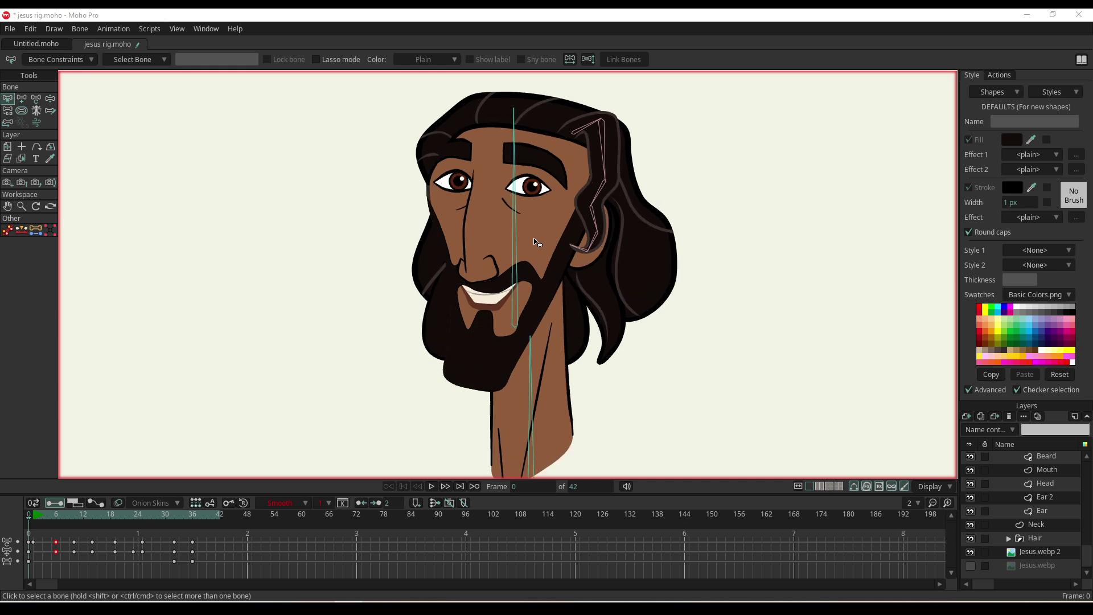
left_click_drag(545, 217, 520, 214)
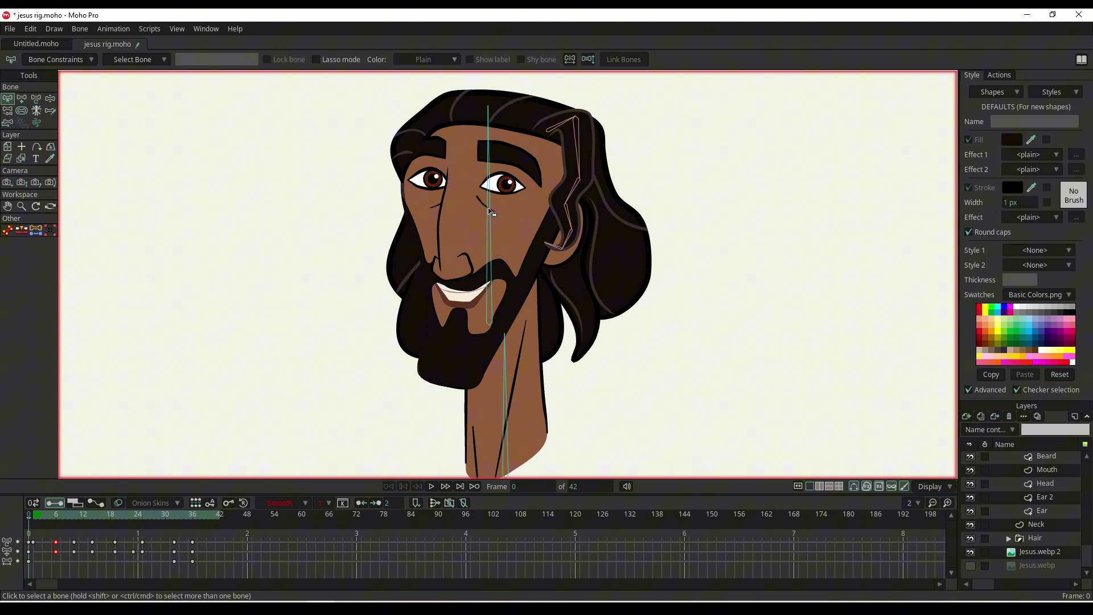
key("z")
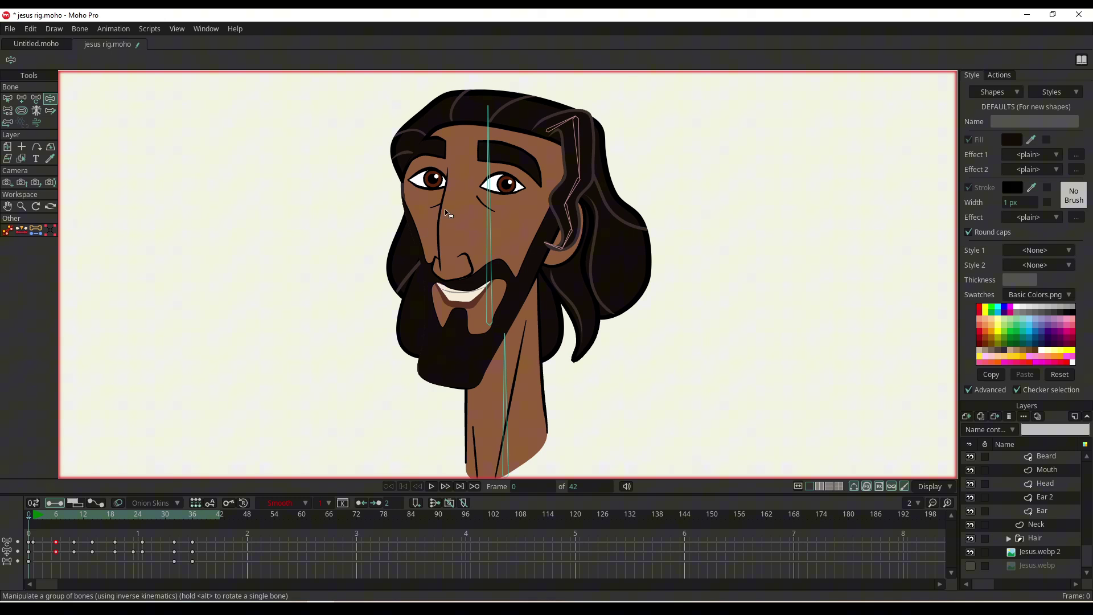
Scrub and play back the head-tilt animation, then select the Mouth layer around frame 12.
scroll(560, 189, "up", 1)
left_click_drag(575, 168, 571, 197)
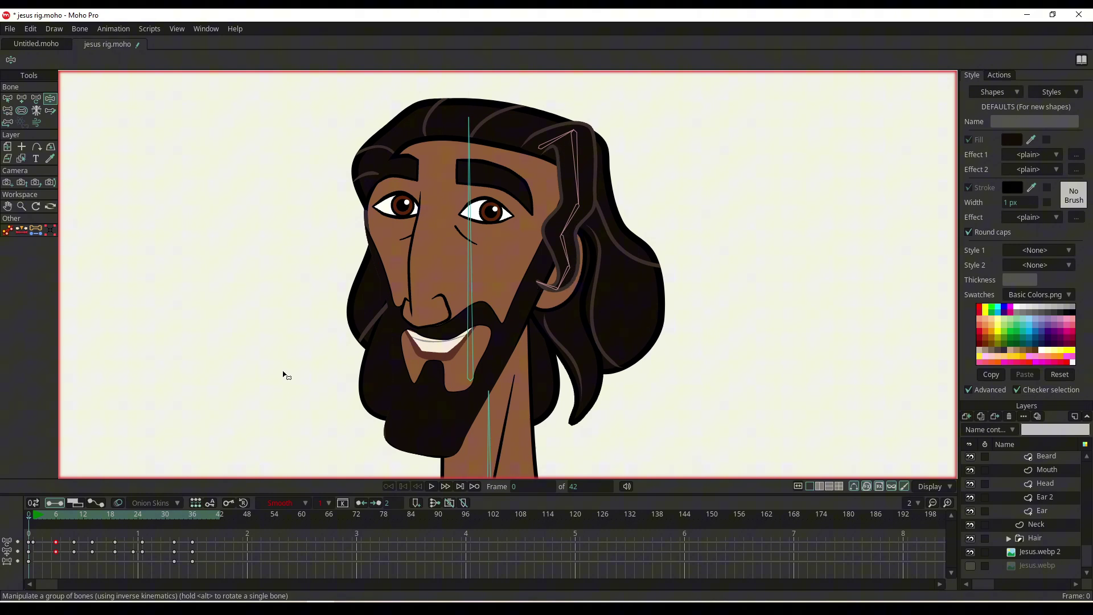
mouse_move(47, 518)
left_mouse_down()
mouse_move(191, 516)
mouse_move(43, 527)
left_mouse_up()
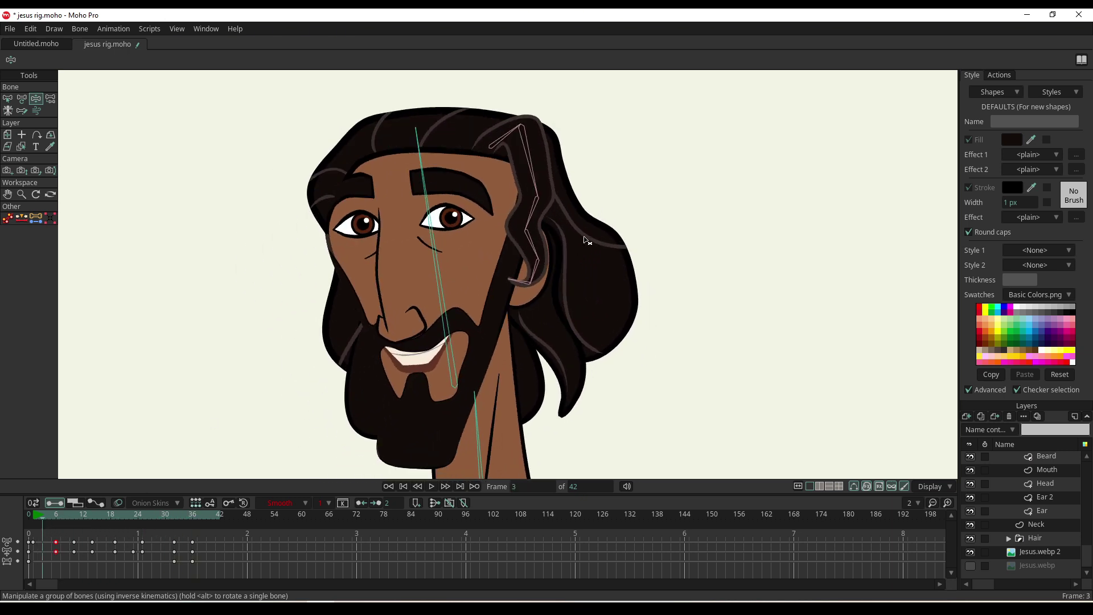
key("space")
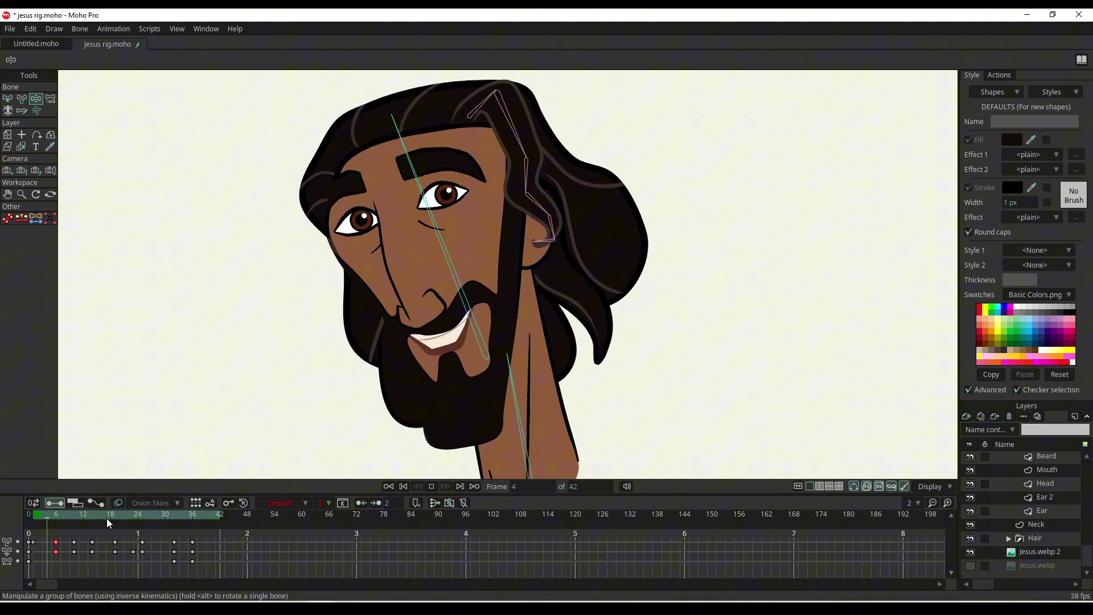
left_click(54, 515)
mouse_move(54, 515)
left_mouse_down()
mouse_move(109, 517)
mouse_move(56, 516)
mouse_move(104, 521)
mouse_move(58, 532)
left_mouse_up()
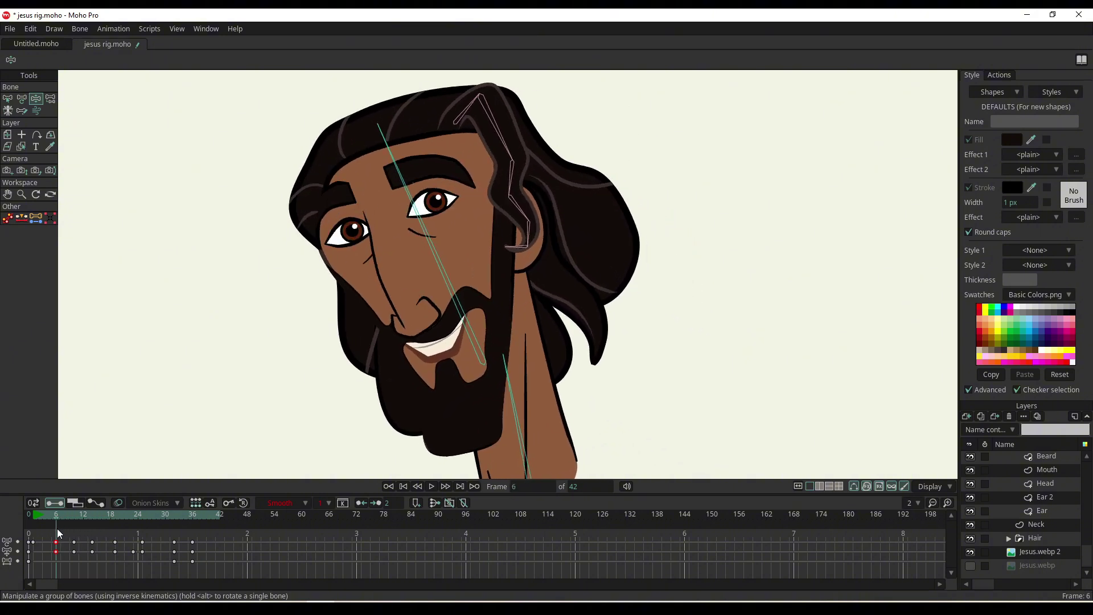
left_click(444, 350, "ctrl+alt")
left_click_drag(74, 515, 87, 514)
At frame 7, select the inner mouth outline and nudge its points right to key them.
scroll(430, 374, "up", 5)
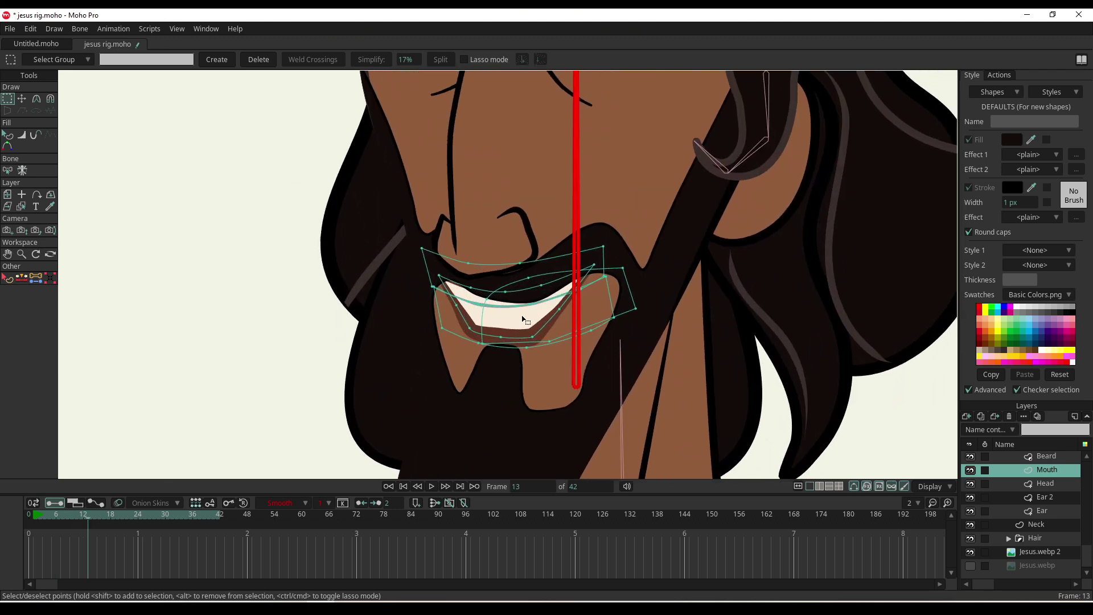
left_click_drag(505, 316, 508, 324)
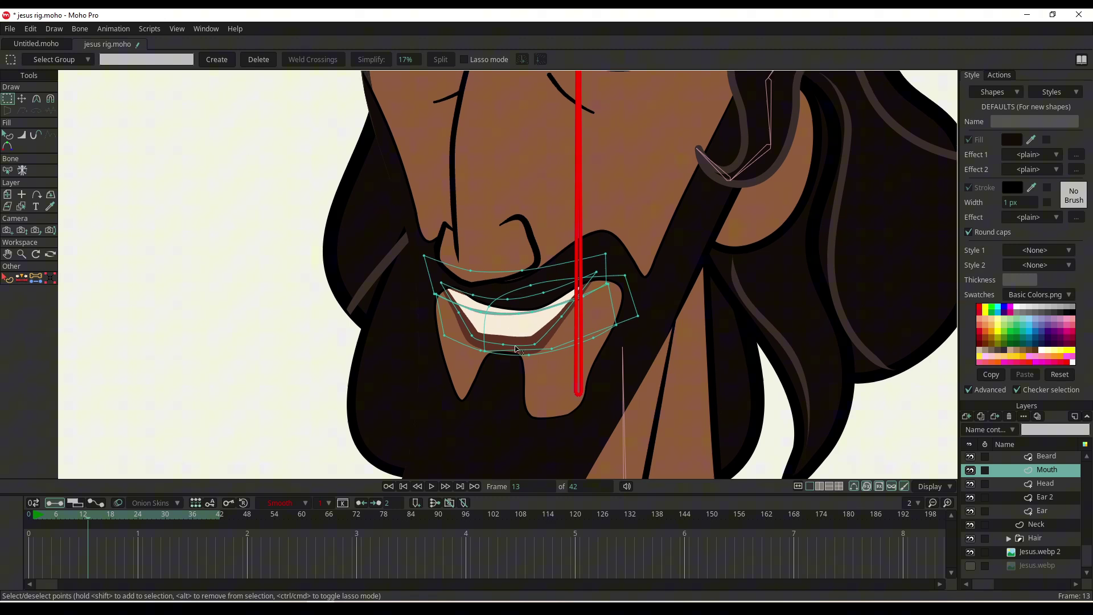
left_click_drag(83, 518, 59, 518)
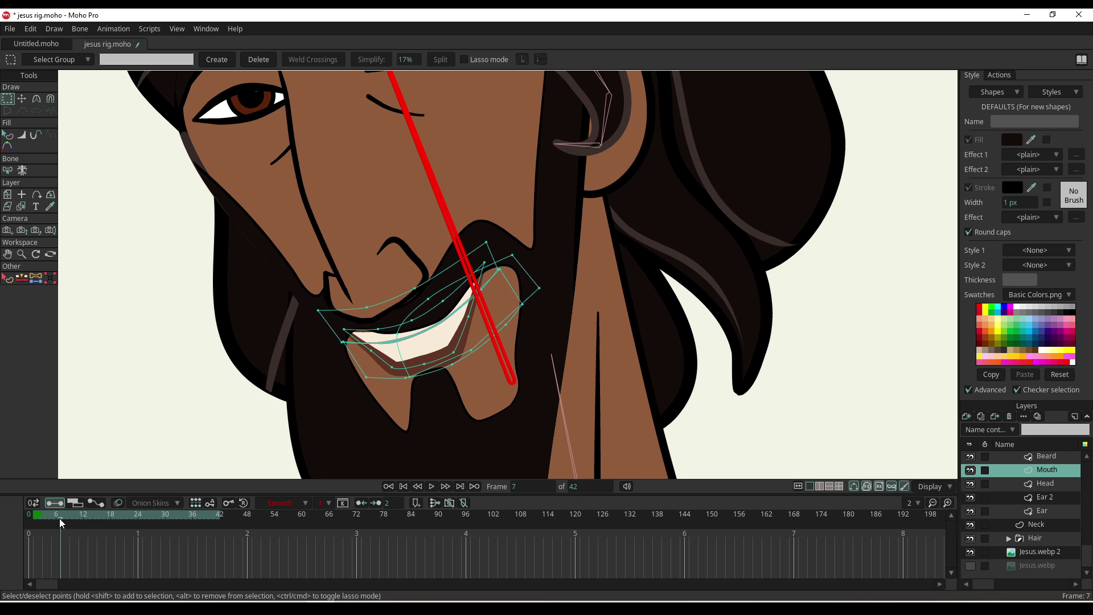
double_click(449, 359)
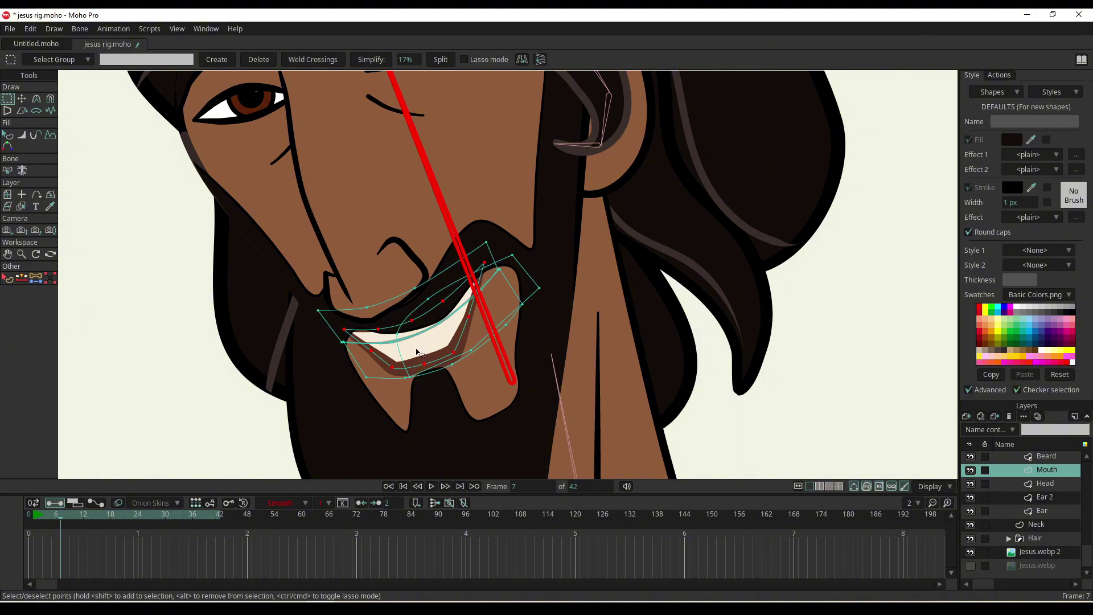
key("t")
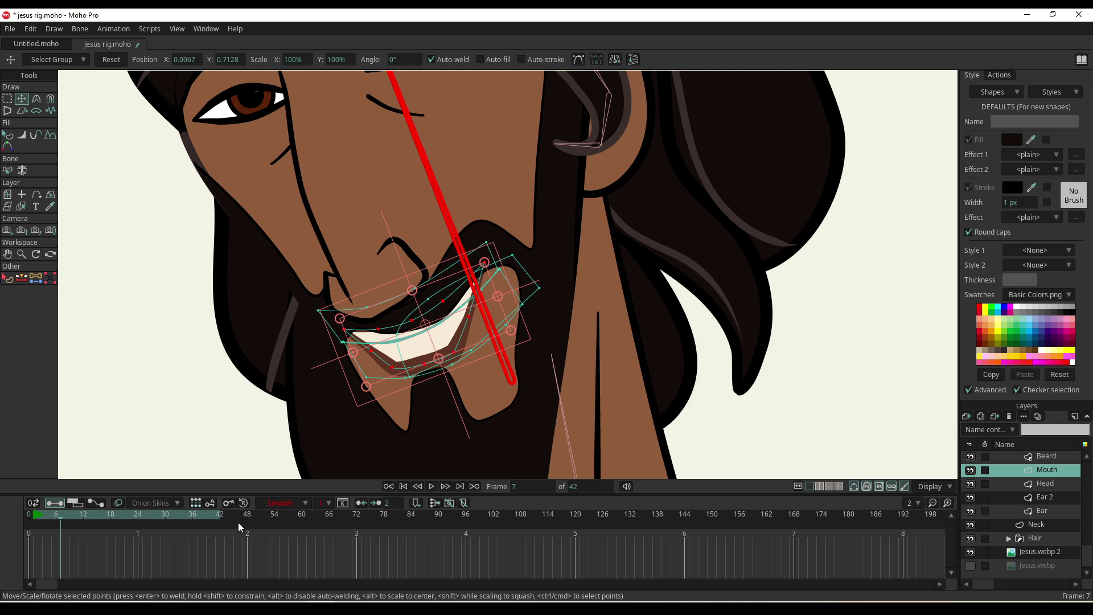
mouse_move(243, 495)
left_mouse_down()
mouse_move(254, 439)
mouse_move(252, 481)
left_mouse_up()
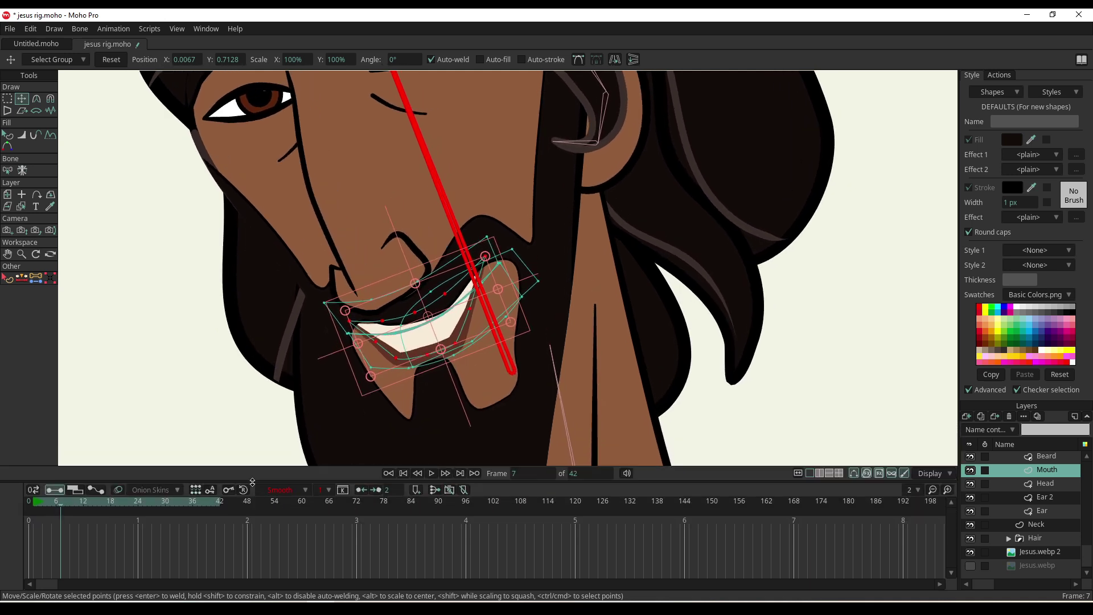
left_click(414, 363)
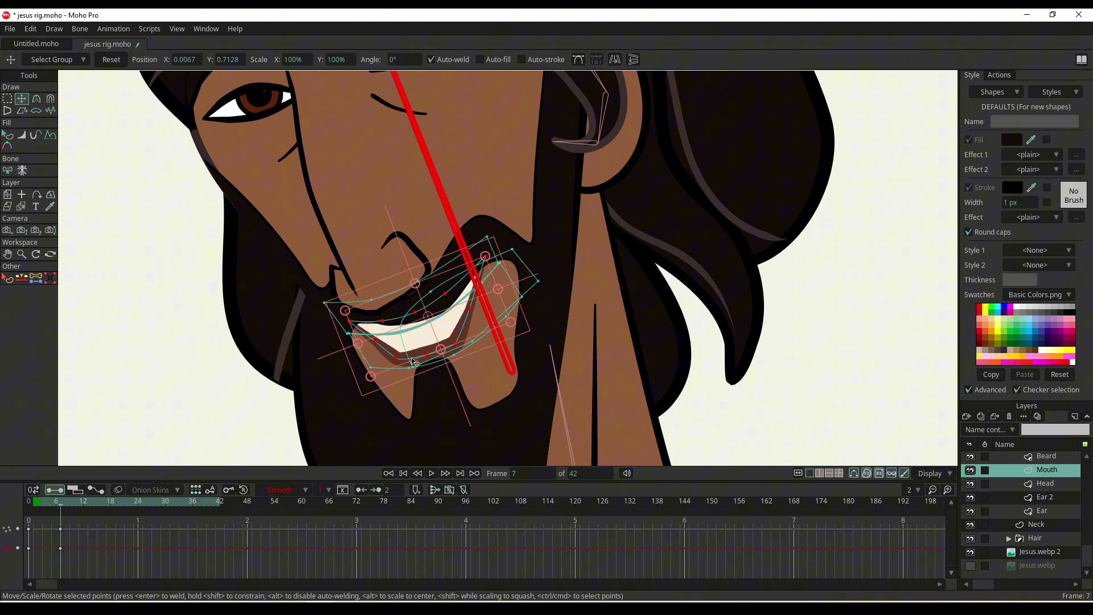
left_click_drag(414, 362, 418, 362)
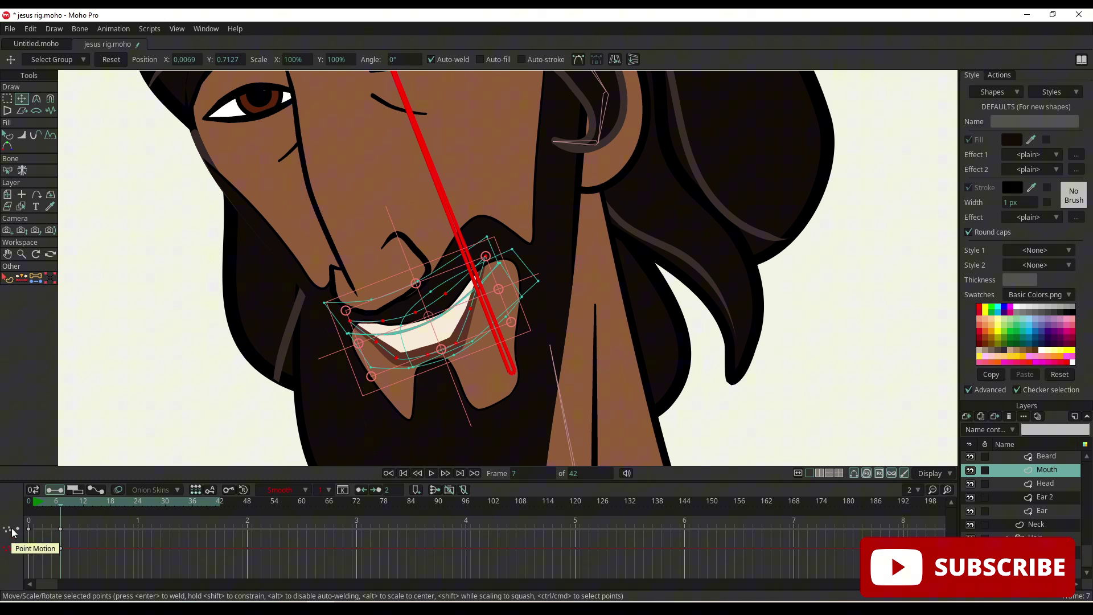
left_click_drag(60, 505, 70, 505)
Pull a mouth point up at frame 9 and set the Magnet radius to 0.03.
left_click(225, 360)
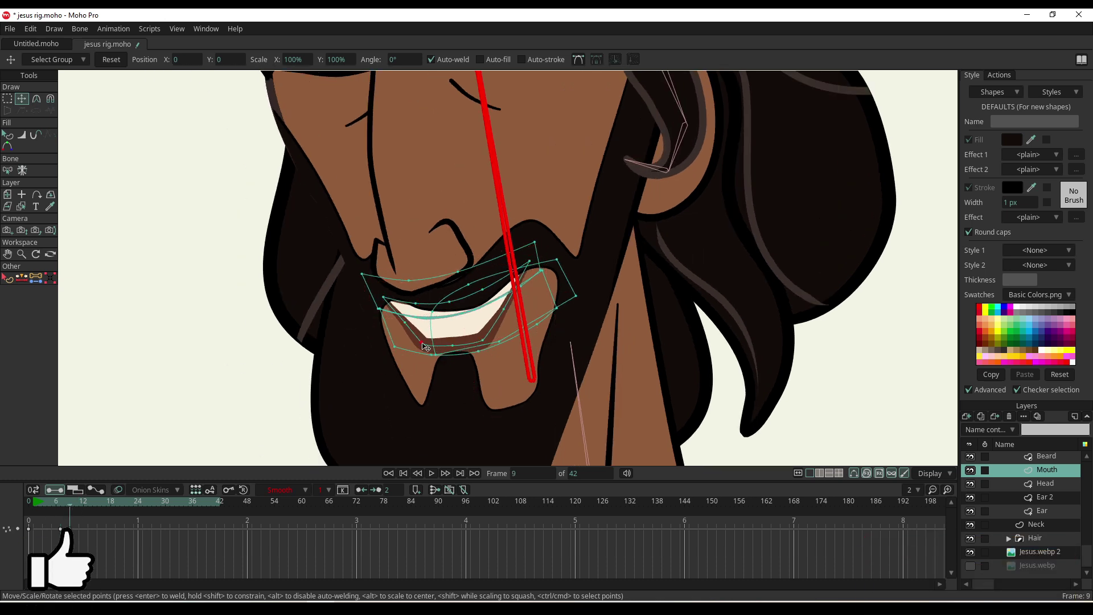
left_click_drag(424, 340, 508, 305)
key("x")
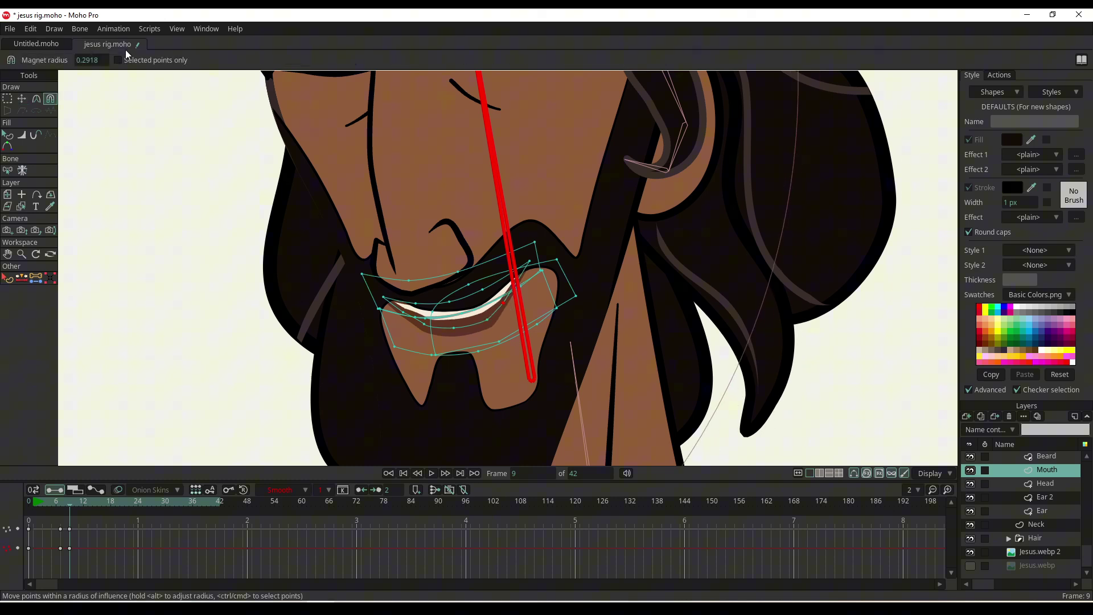
left_click_drag(92, 61, 5, 101)
left_click_drag(104, 61, 13, 62)
left_click_drag(96, 61, 107, 64)
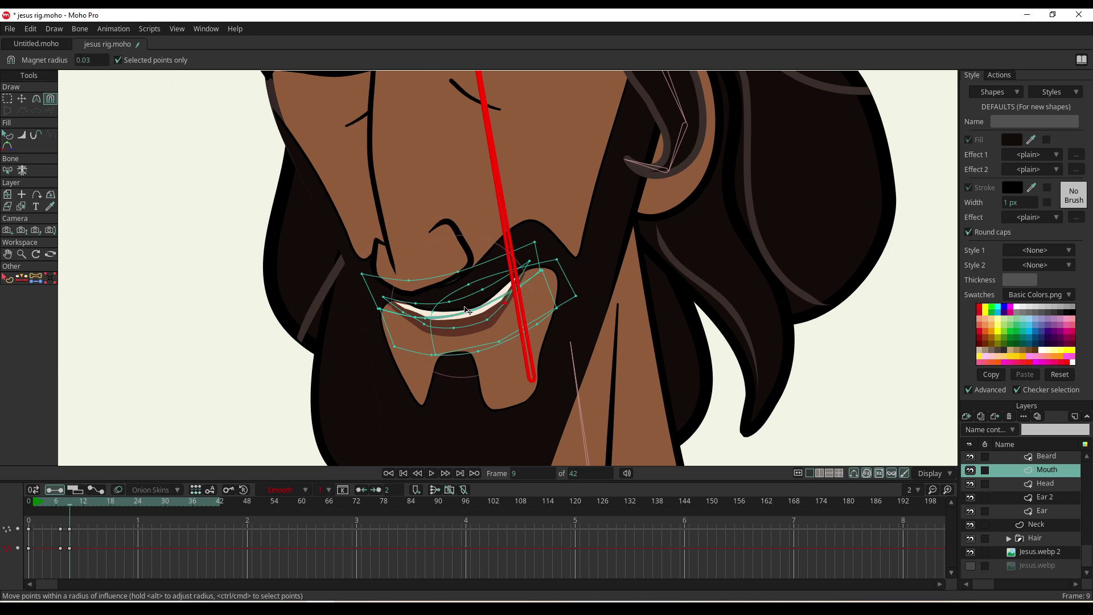
Tighten the lips with the Magnet and raise the lower lip to nearly close the mouth.
key("t")
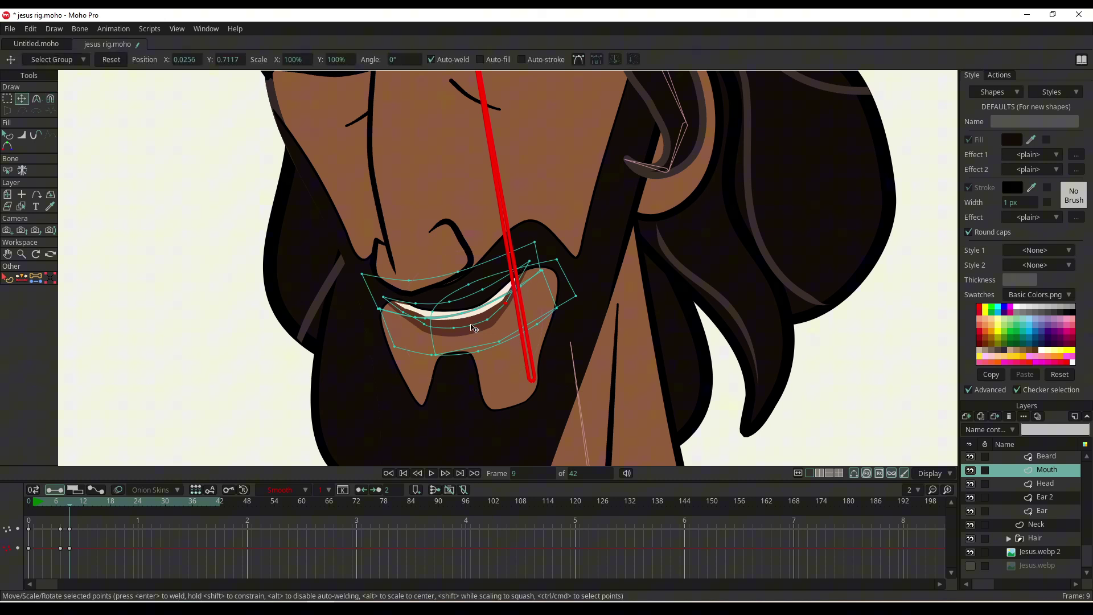
key("x")
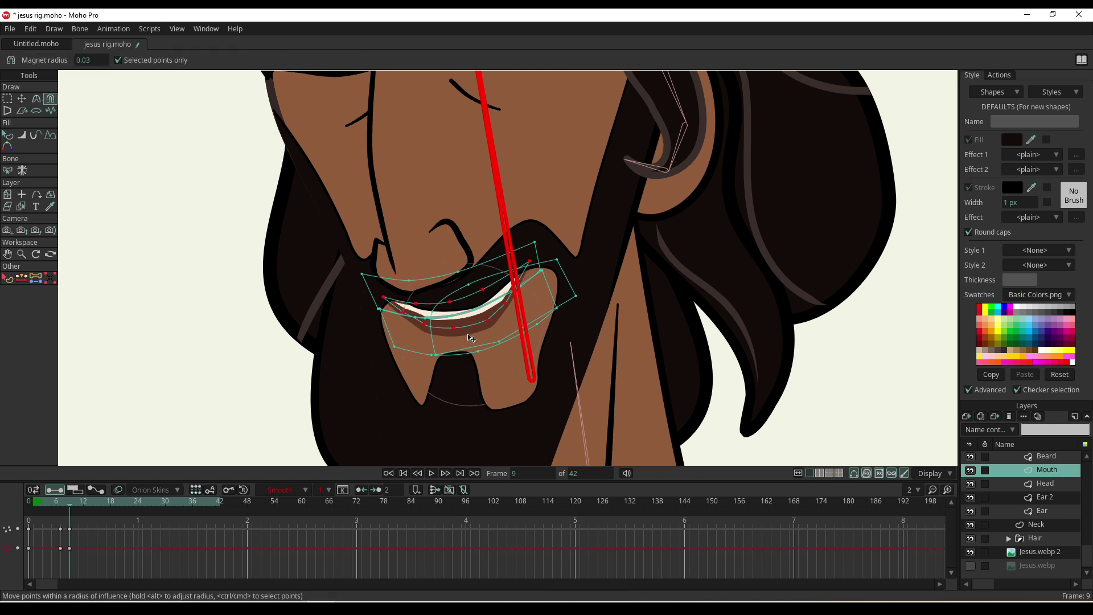
left_click_drag(495, 381, 486, 355)
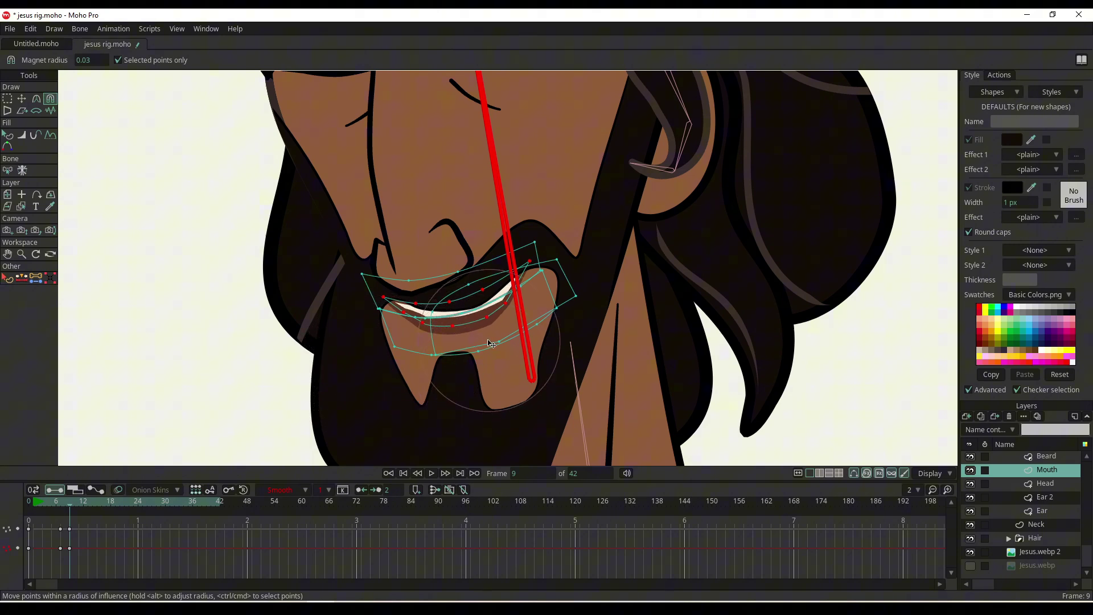
key("t")
left_click(341, 331)
mouse_move(487, 320)
left_mouse_down()
mouse_move(504, 300)
mouse_move(449, 336)
mouse_move(407, 308)
mouse_move(460, 328)
mouse_move(427, 317)
mouse_move(488, 318)
mouse_move(509, 298)
mouse_move(483, 317)
left_mouse_up()
Copy the frame-9 mouth keys, paste them at frame 16, and select all mouth points.
scroll(483, 317, "down", 2)
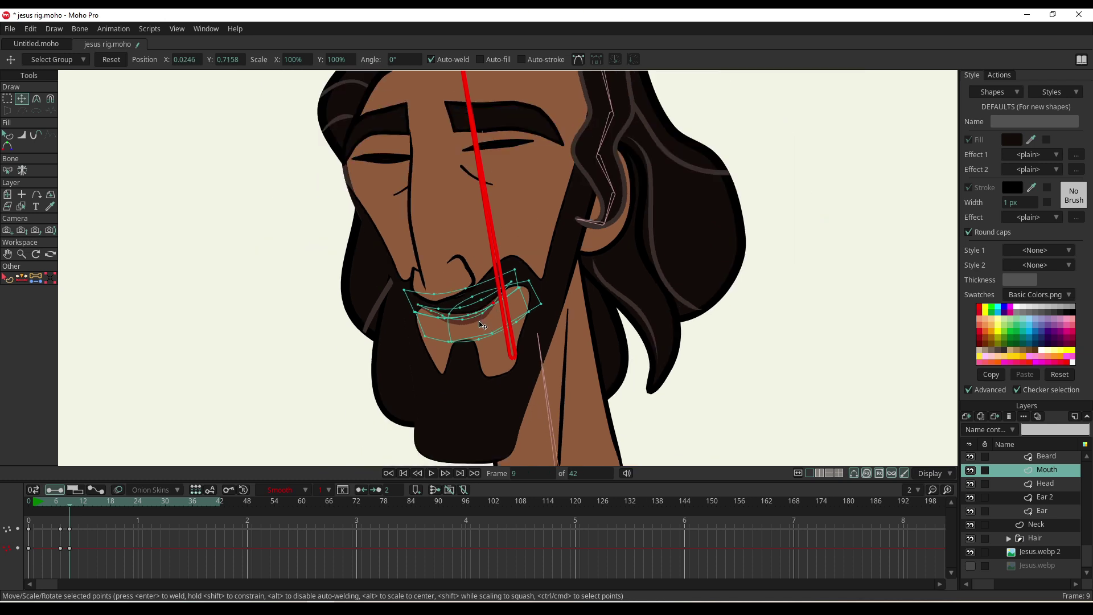
left_click_drag(66, 525, 101, 505)
key("ctrl+c")
key("ctrl+v")
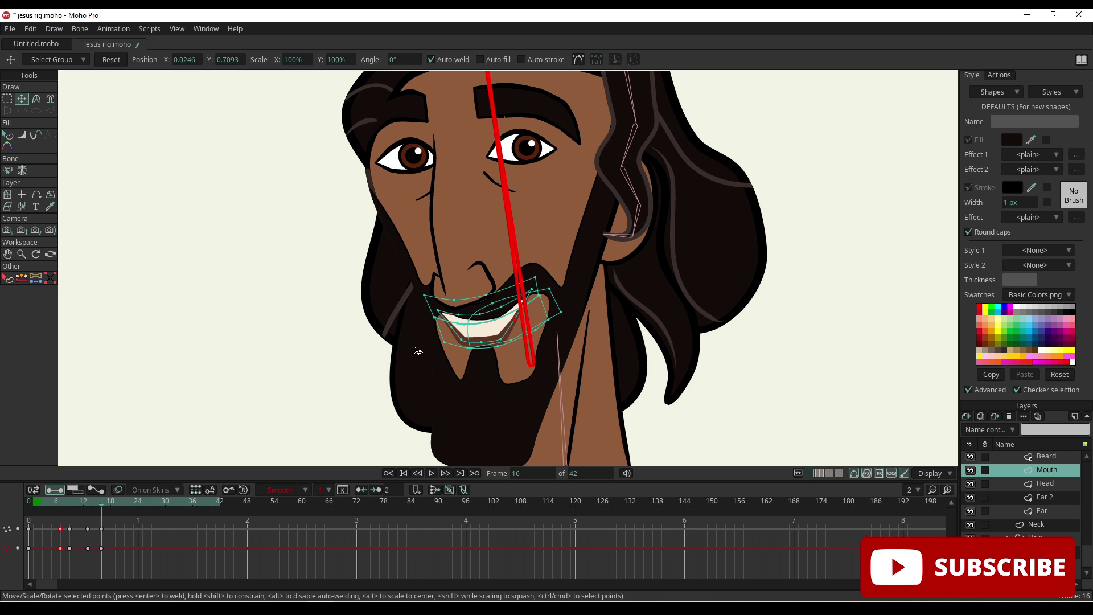
scroll(422, 353, "up", 2)
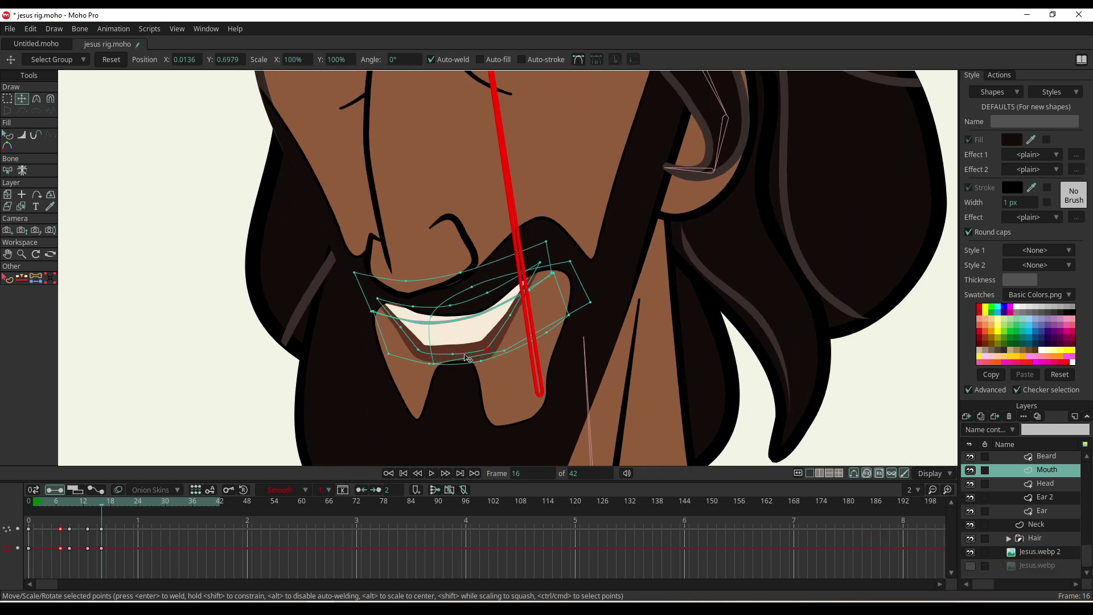
left_click(453, 354)
key("ctrl+a")
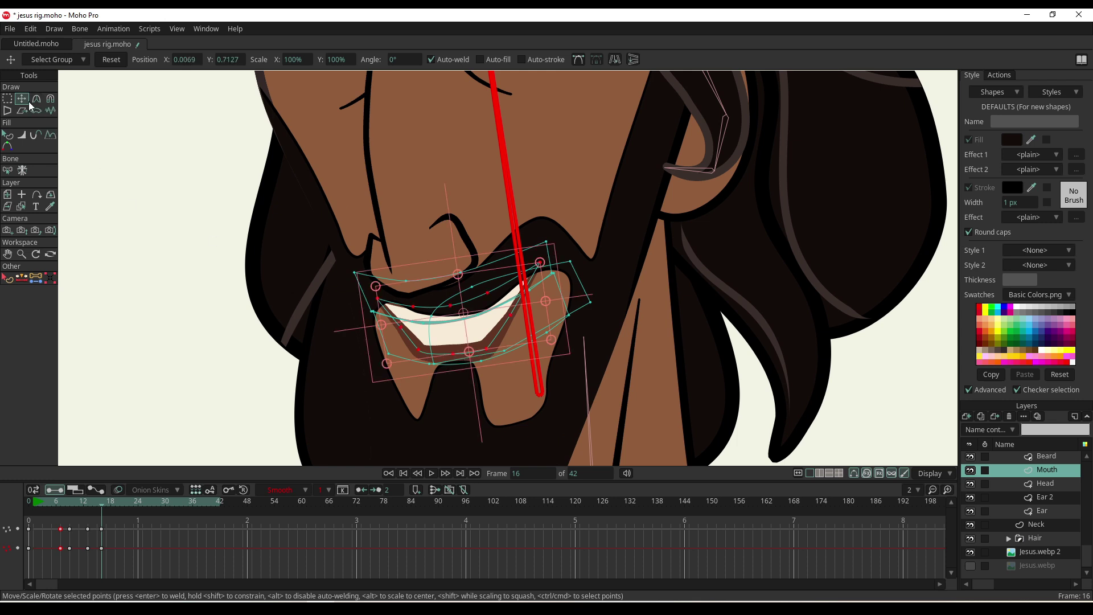
key("q")
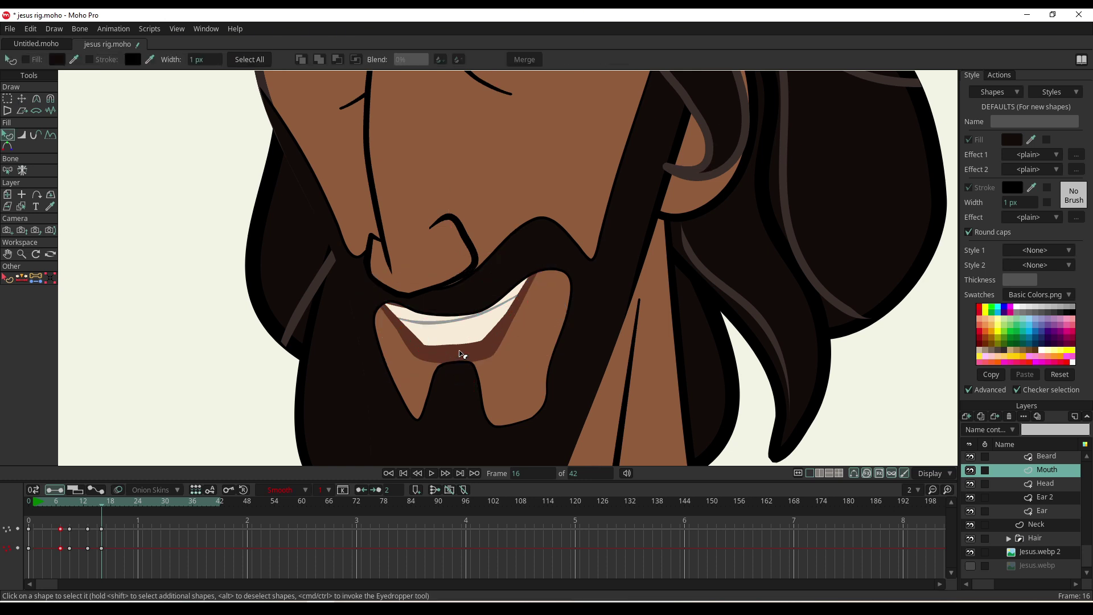
At frame 16, pull the lower-right mouth points outward with the Magnet to widen the smile.
key("x")
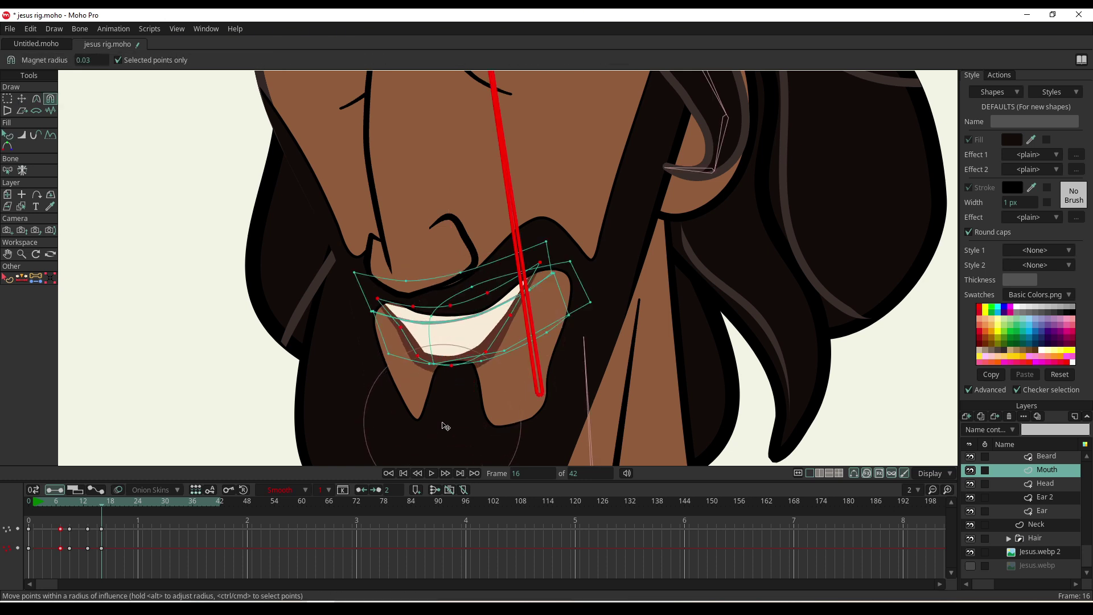
mouse_move(505, 378)
left_mouse_down()
mouse_move(510, 395)
mouse_move(519, 378)
left_mouse_up()
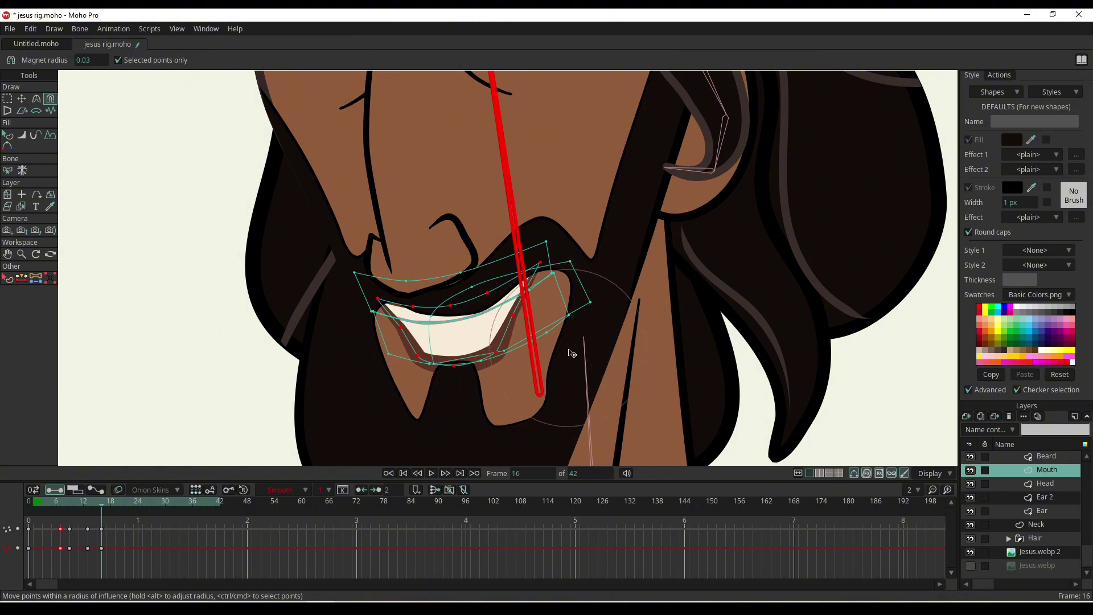
left_click_drag(569, 350, 752, 423)
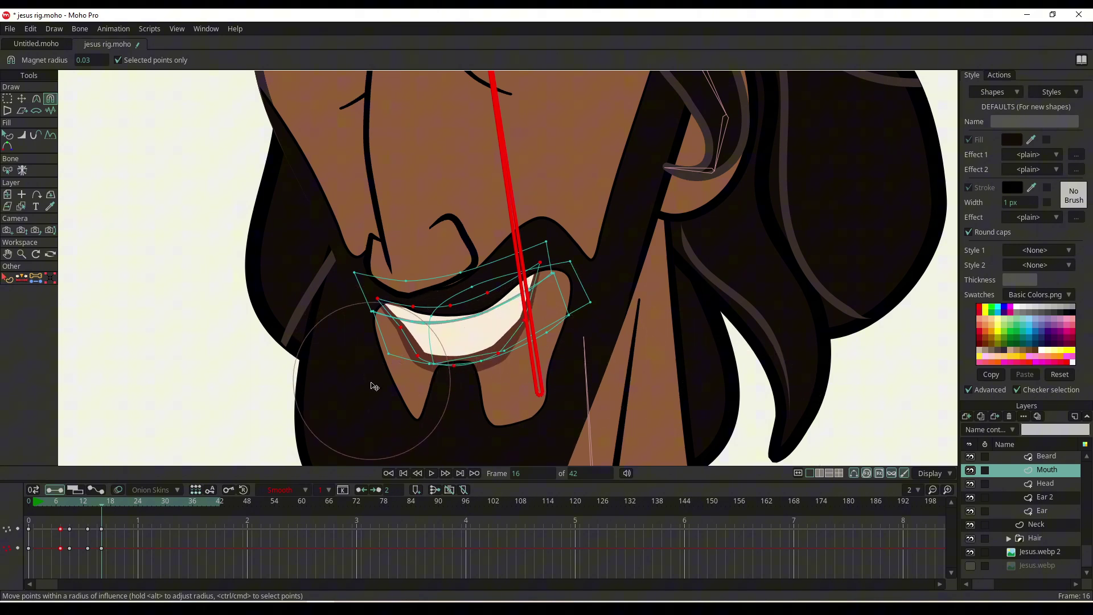
scroll(489, 359, "down", 1)
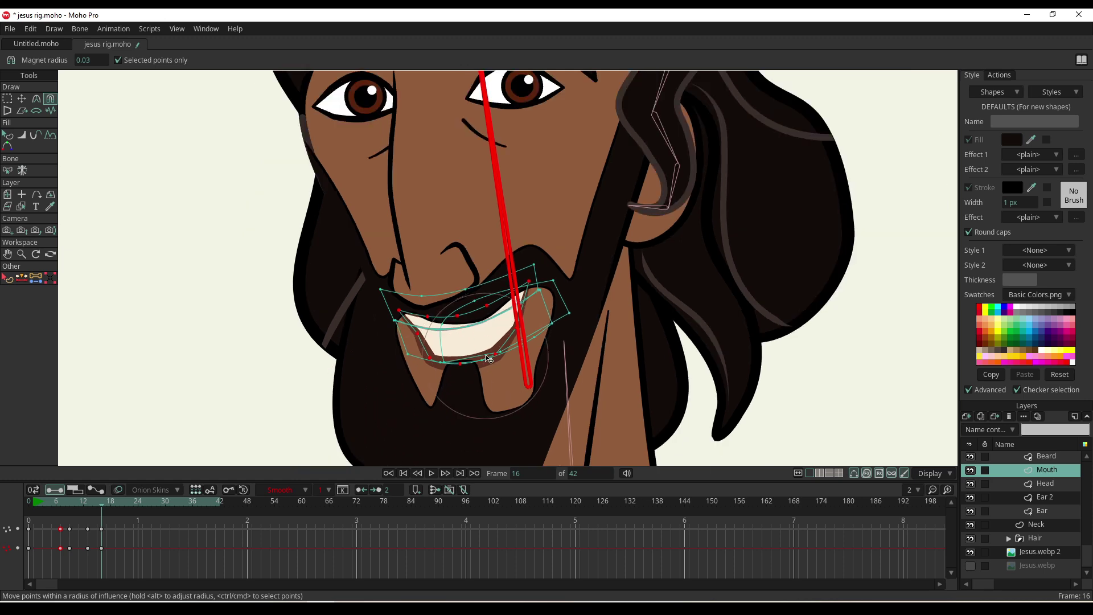
scroll(488, 360, "up", 1)
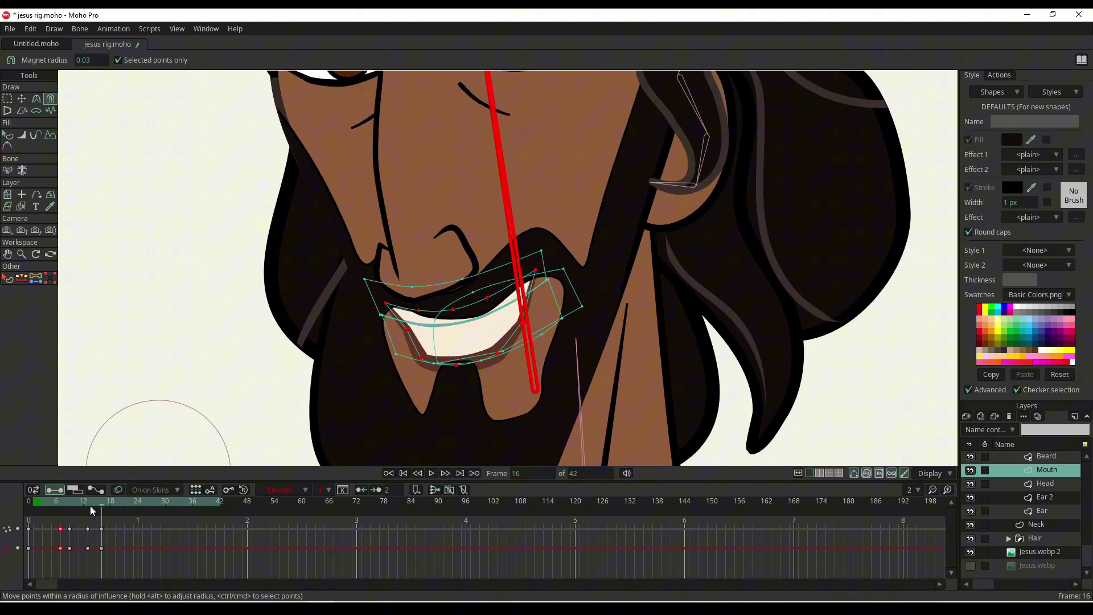
left_click_drag(91, 510, 121, 510)
Paste a closed-mouth key at frame 20, keeping the frame-7 keys intact.
key("ctrl+v")
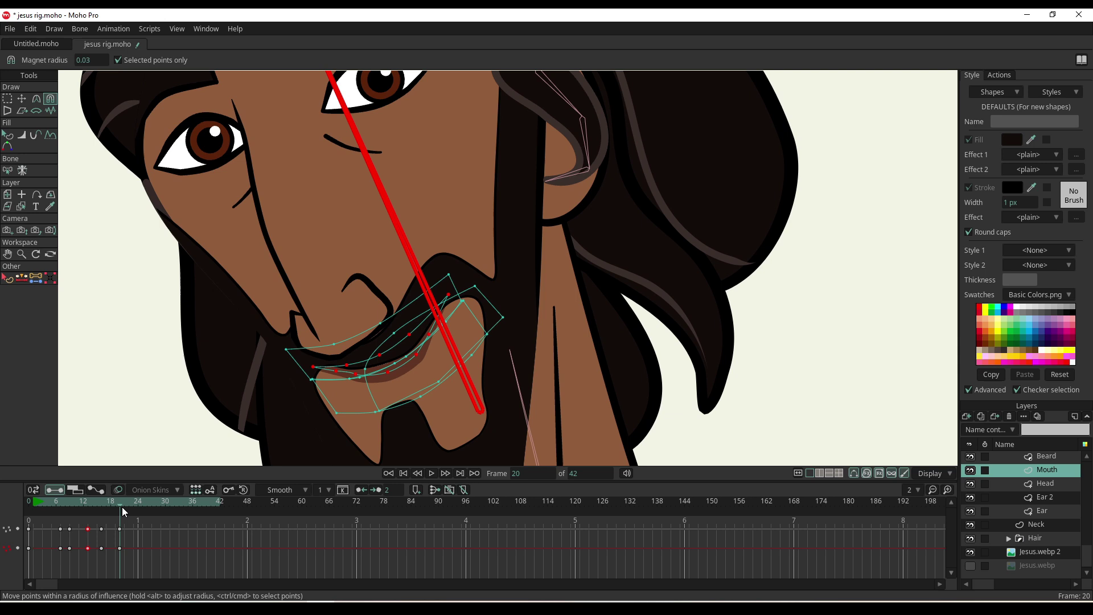
left_click(60, 527)
key("Delete")
key("ctrl+z")
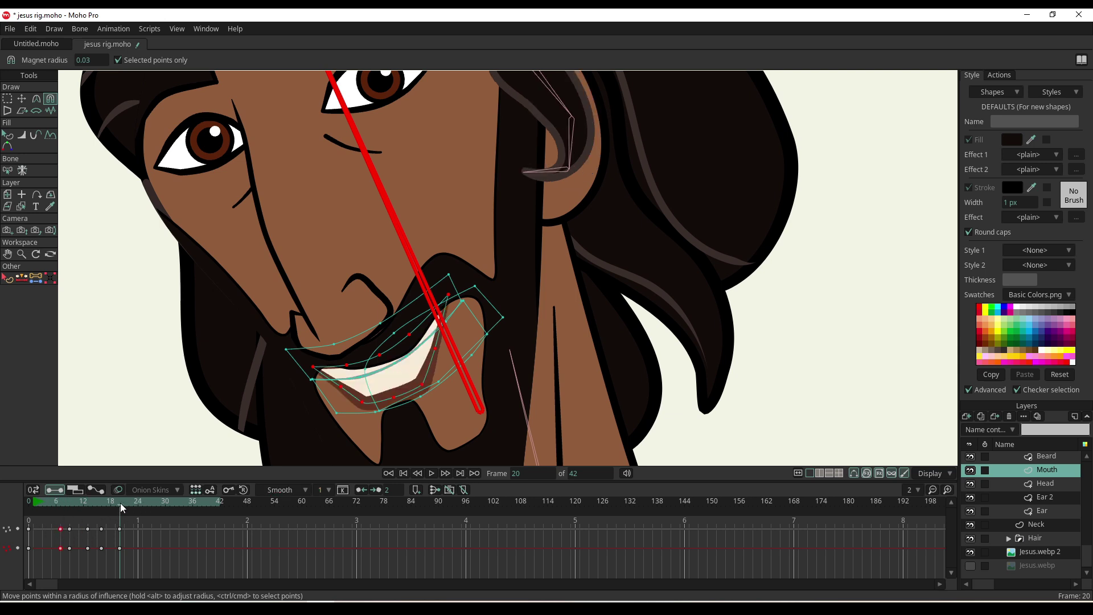
mouse_move(104, 507)
left_mouse_down()
mouse_move(78, 504)
mouse_move(117, 508)
mouse_move(86, 512)
mouse_move(100, 511)
left_mouse_up()
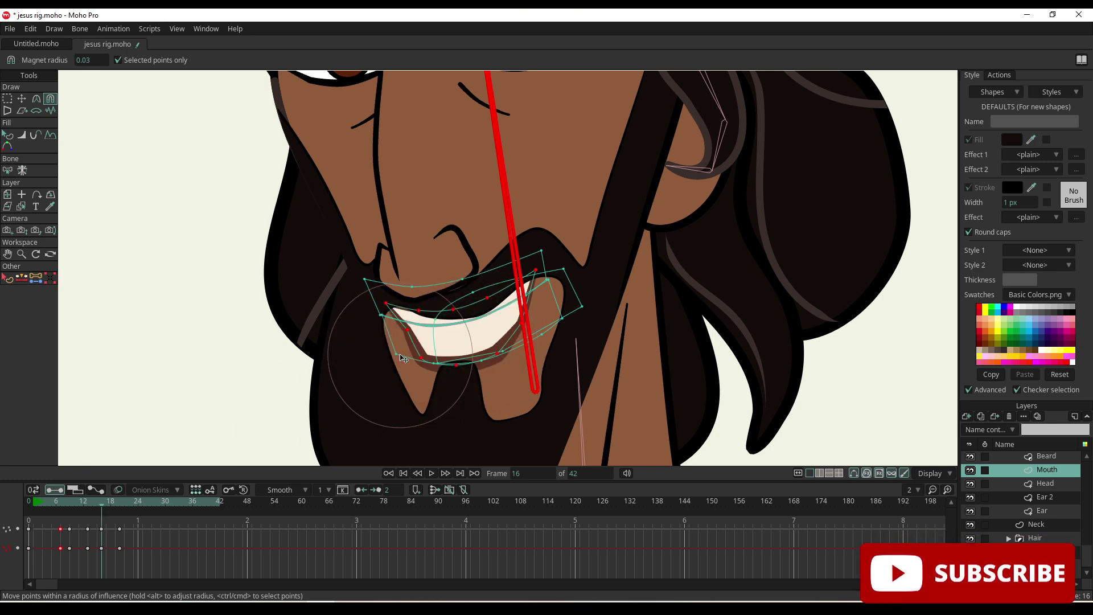
Drag the mouth points down at frame 16 to reveal the pink inner mouth.
key("t")
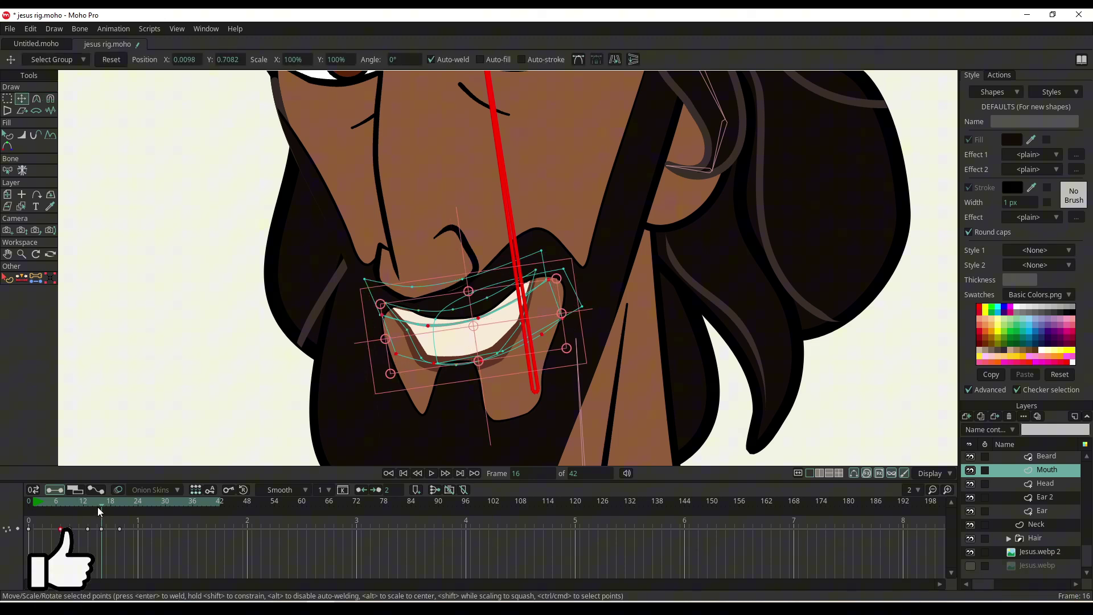
mouse_move(98, 506)
left_mouse_down()
mouse_move(88, 508)
mouse_move(100, 508)
left_mouse_up()
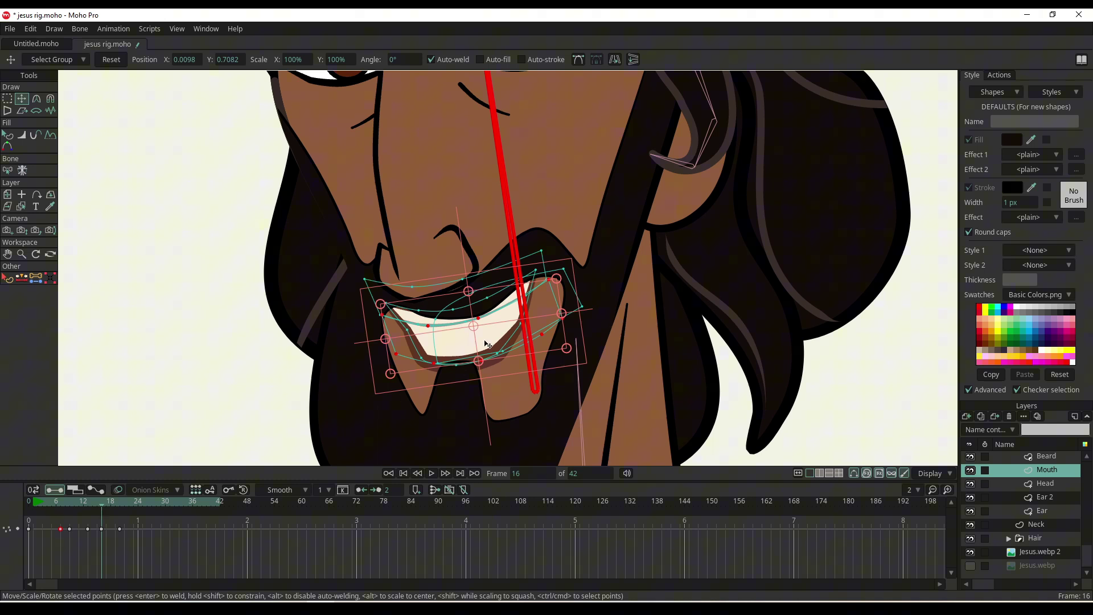
left_click_drag(488, 344, 493, 361)
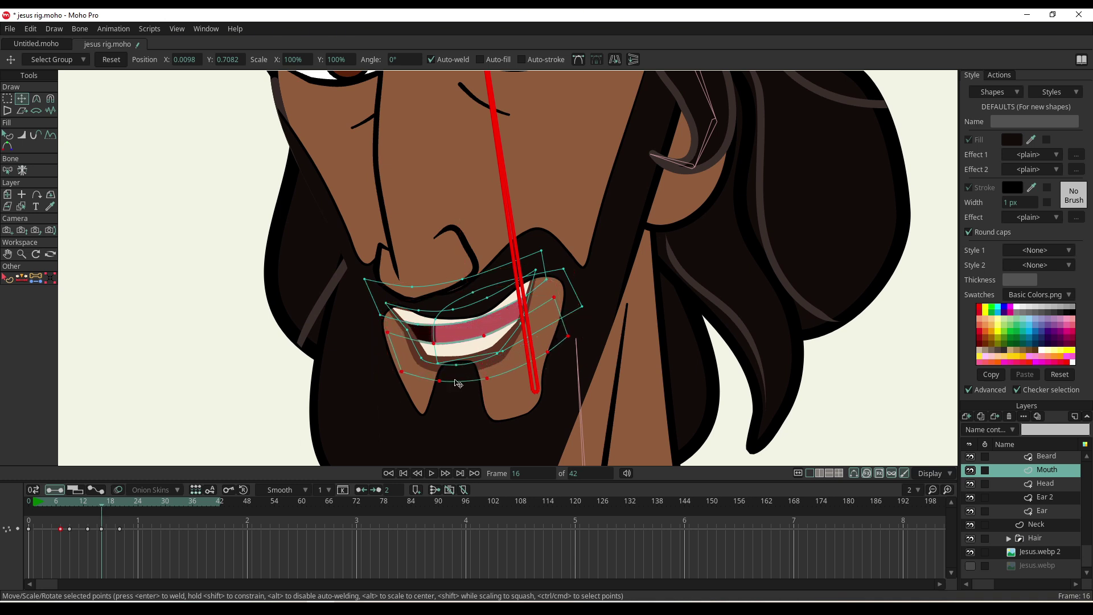
mouse_move(101, 505)
left_mouse_down()
mouse_move(91, 510)
mouse_move(119, 510)
left_mouse_up()
Copy the second track's frame-0 key to frames 20 and 13, then preview the motion.
left_click(29, 548)
key("ctrl+v")
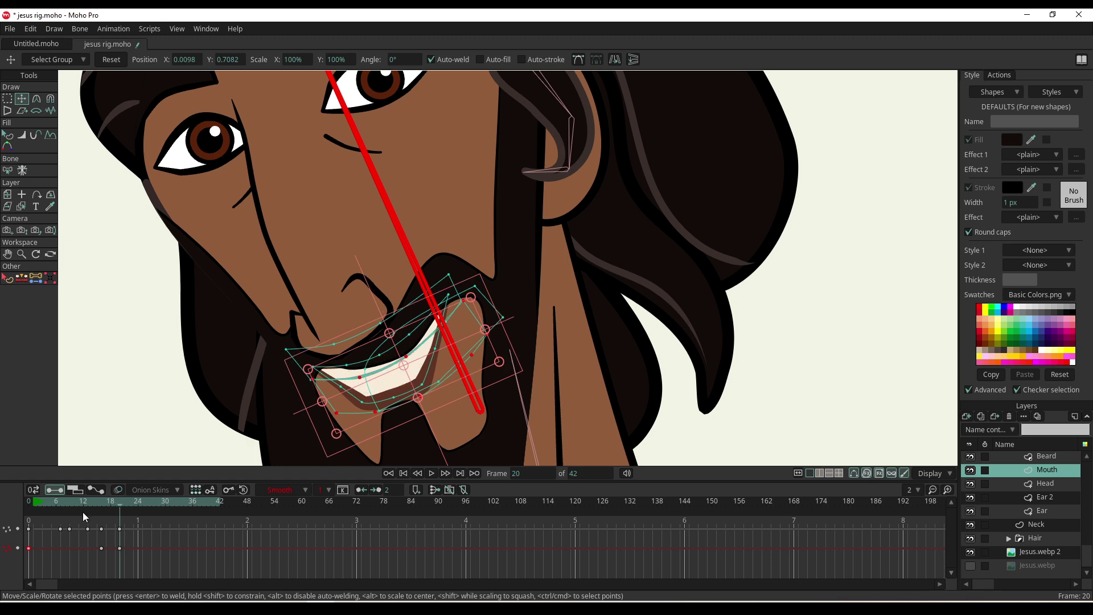
left_click(87, 510)
key("ctrl+v")
left_click_drag(88, 510, 74, 528)
scroll(515, 327, "down", 4)
left_click_drag(535, 333, 514, 383)
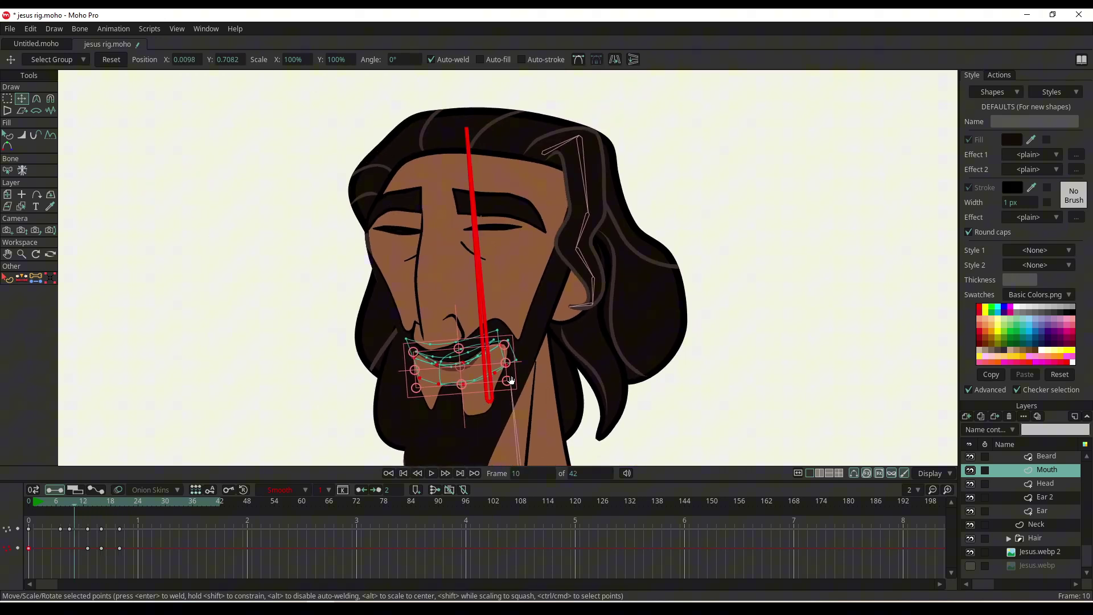
key("Left")
key("Left")
key("Left")
key("Left")
key("Left")
key("Left")
key("Left")
key("Left")
key("q")
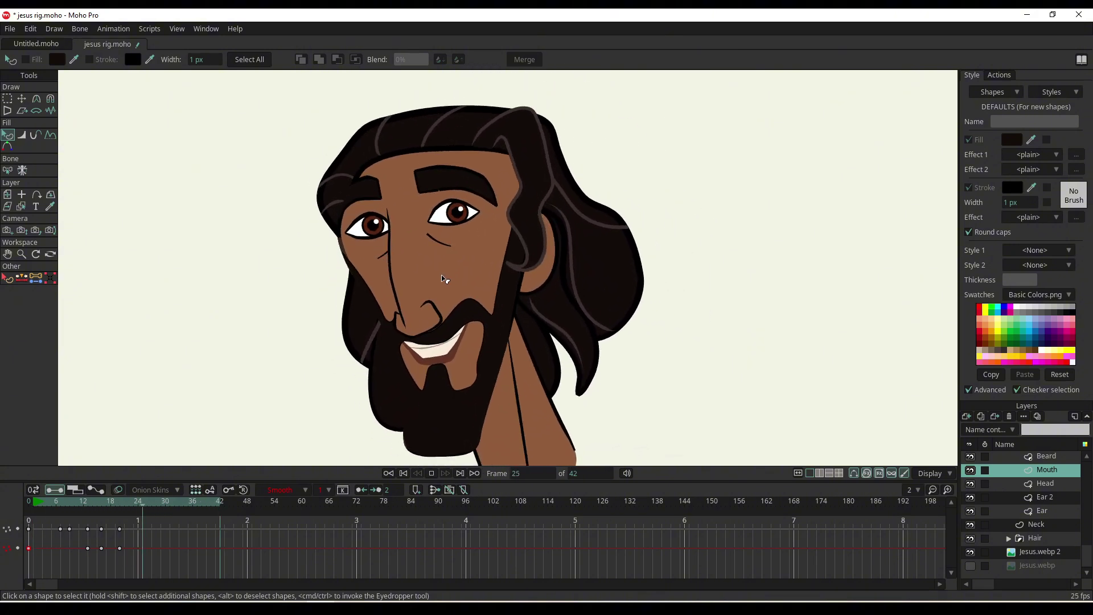
Stop playback, frame the eyes, scrub back to frame 13–14 and select the Eye R layer.
key("space")
scroll(469, 206, "up", 5)
left_click_drag(469, 205, 475, 274)
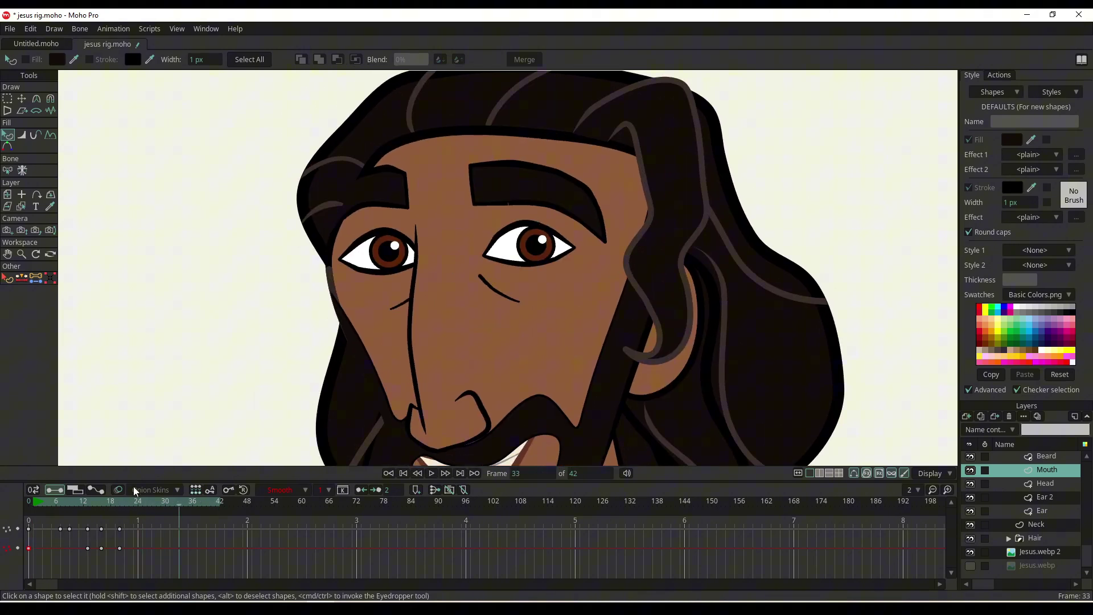
left_click_drag(133, 500, 88, 520)
left_click(472, 281, "ctrl+alt")
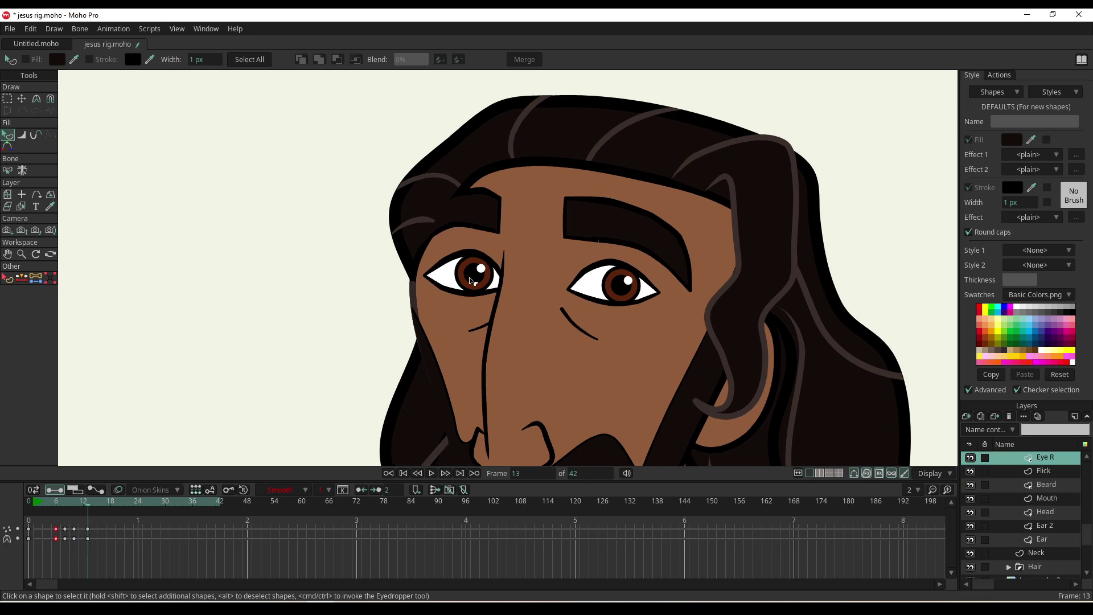
Select the Eye R iris points with Transform Points and move to frame 16.
key("t")
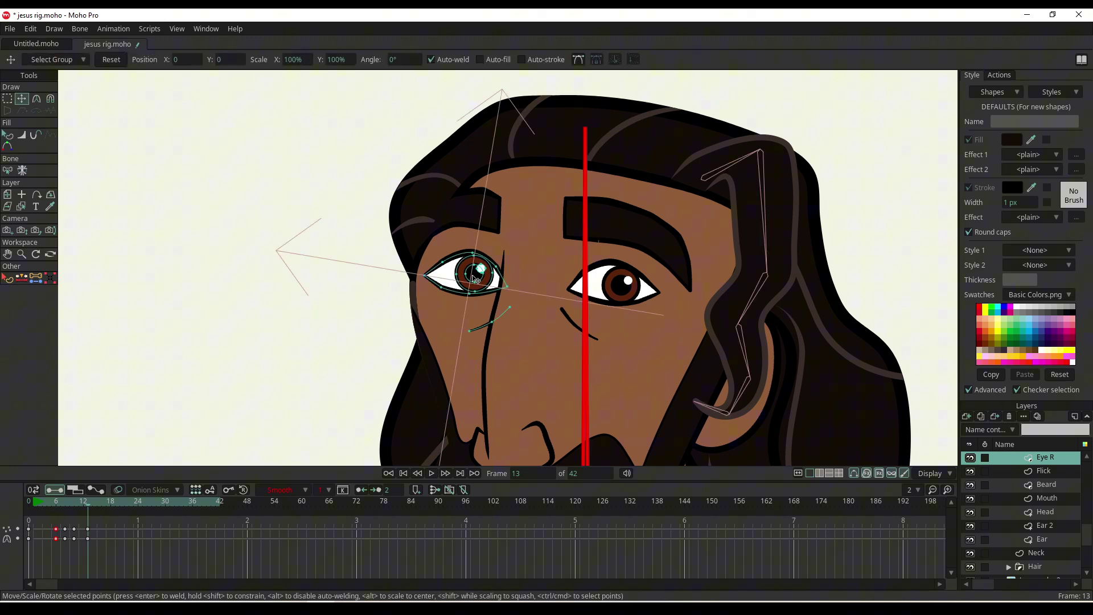
left_click(482, 280, "ctrl")
scroll(481, 279, "up", 5)
left_click(486, 258, "ctrl+shift")
left_click(501, 284, "ctrl+shift")
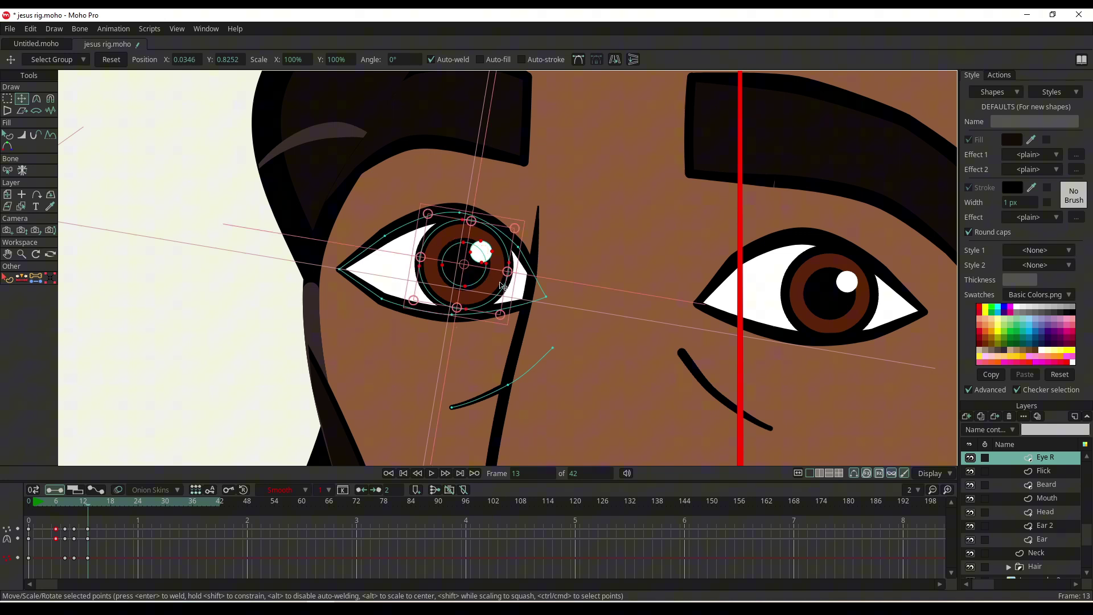
left_click(491, 289, "ctrl")
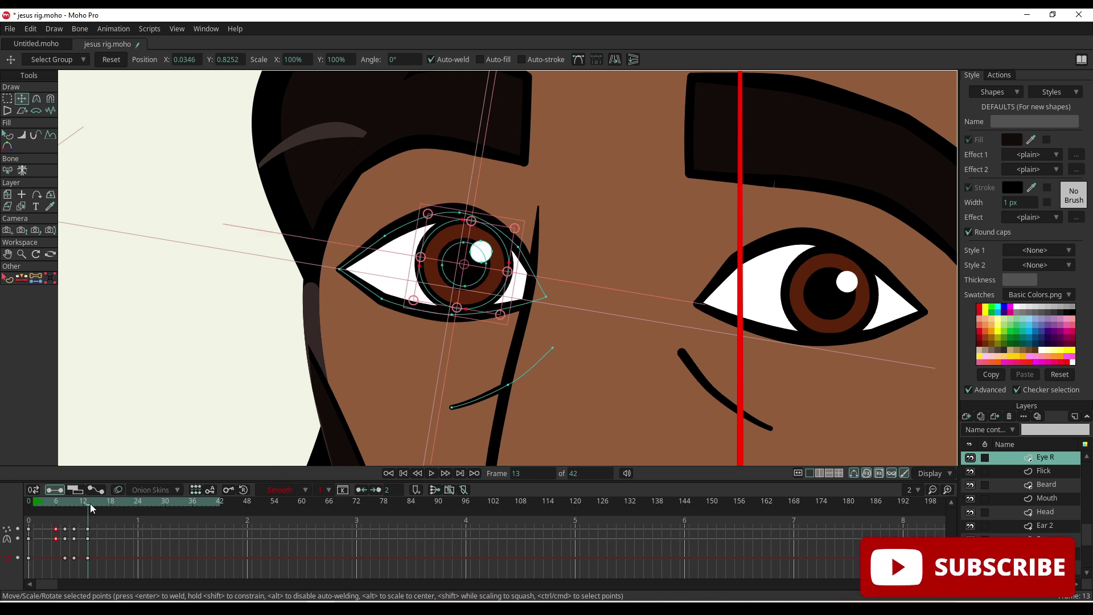
left_click_drag(90, 504, 101, 503)
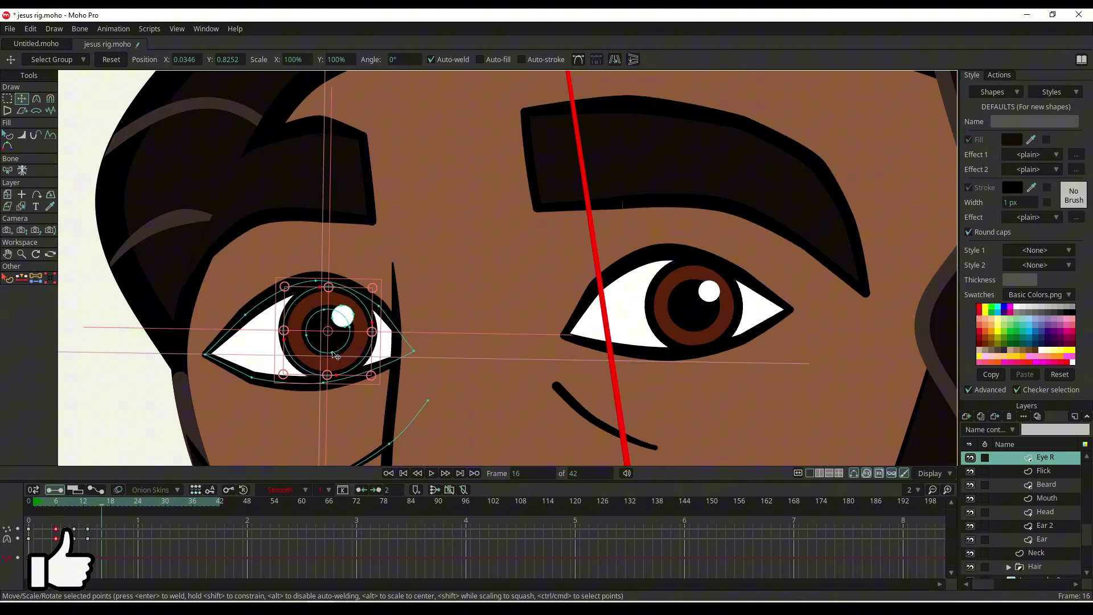
Shift the Eye R iris, pupil and highlight left together, then check frames 16–17.
left_click_drag(333, 352, 256, 366)
key("ctrl+z")
left_click(349, 343, "ctrl+shift")
left_click(349, 323, "ctrl+shift")
left_click(352, 321, "ctrl+shift")
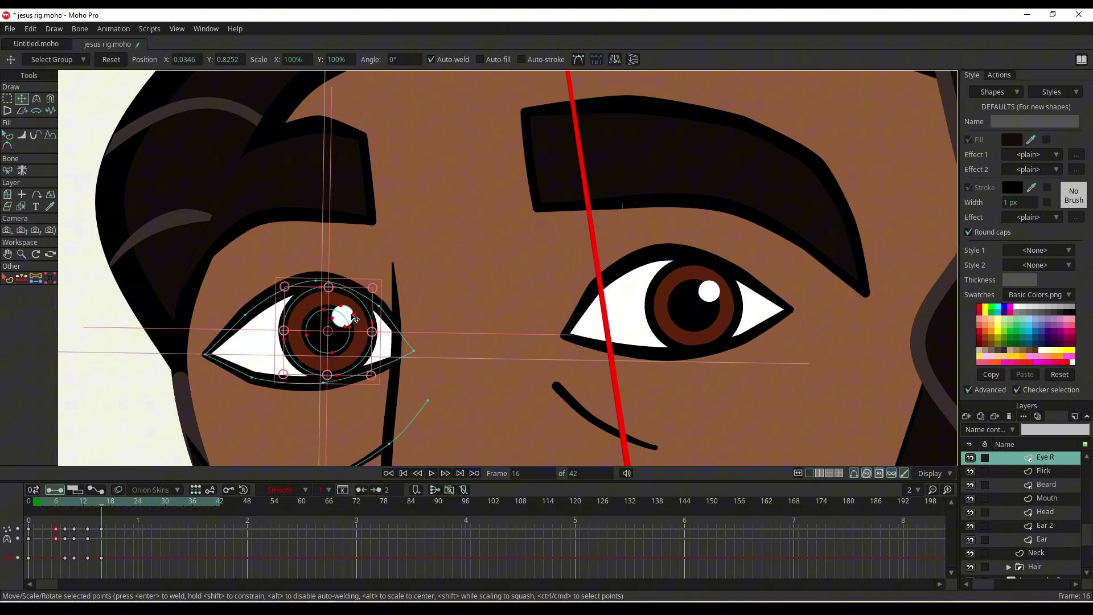
left_click_drag(355, 320, 298, 322)
left_click_drag(104, 507, 87, 510)
left_click(838, 310)
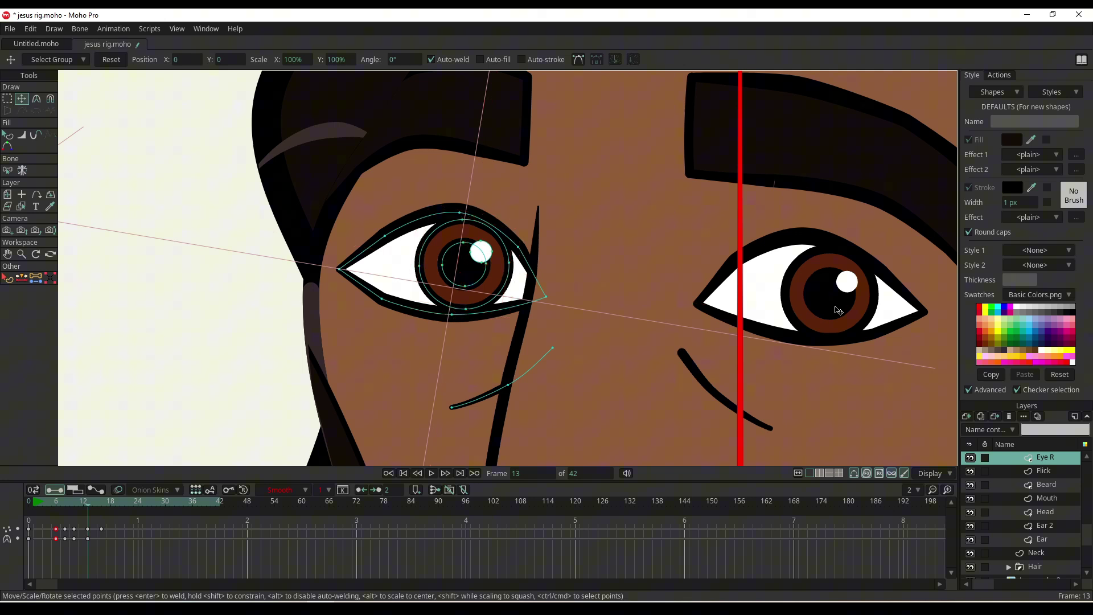
On the Eye L layer, select the iris, pupil and highlight points.
right_click(838, 311, "alt")
left_click(849, 292)
left_click(868, 298, "ctrl+shift")
left_click(858, 283, "ctrl+shift")
left_click(856, 277, "ctrl+shift")
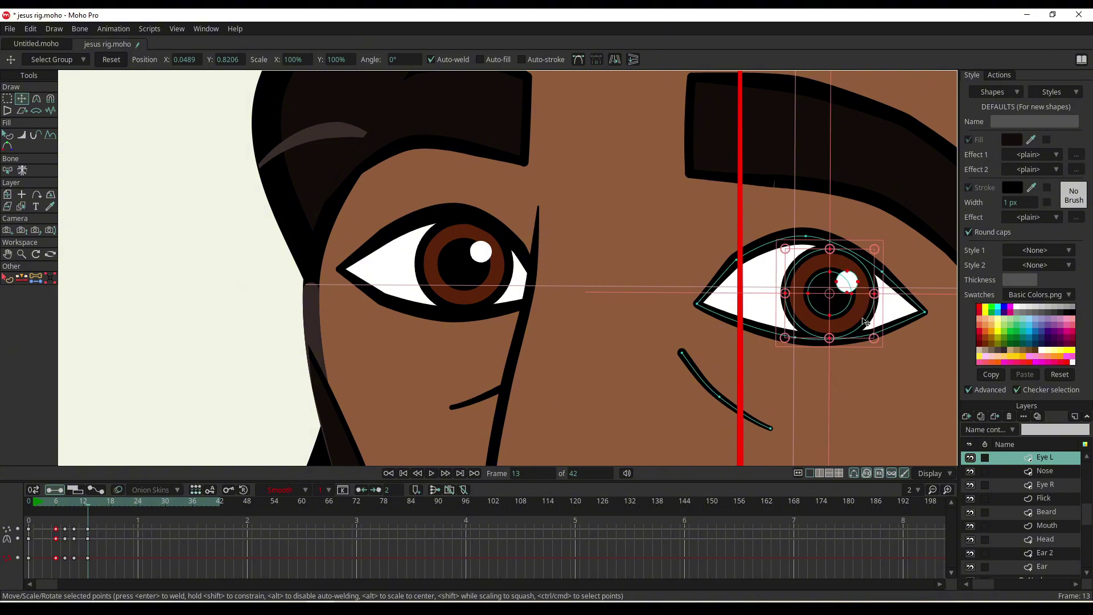
left_click(848, 323)
left_click(852, 291, "ctrl+shift")
double_click(860, 287, "shift")
Drag the Eye L selection left at frame 16 and play the animation to review the glance.
left_click_drag(94, 502, 101, 504)
left_click_drag(690, 325, 632, 328)
scroll(632, 328, "down", 2)
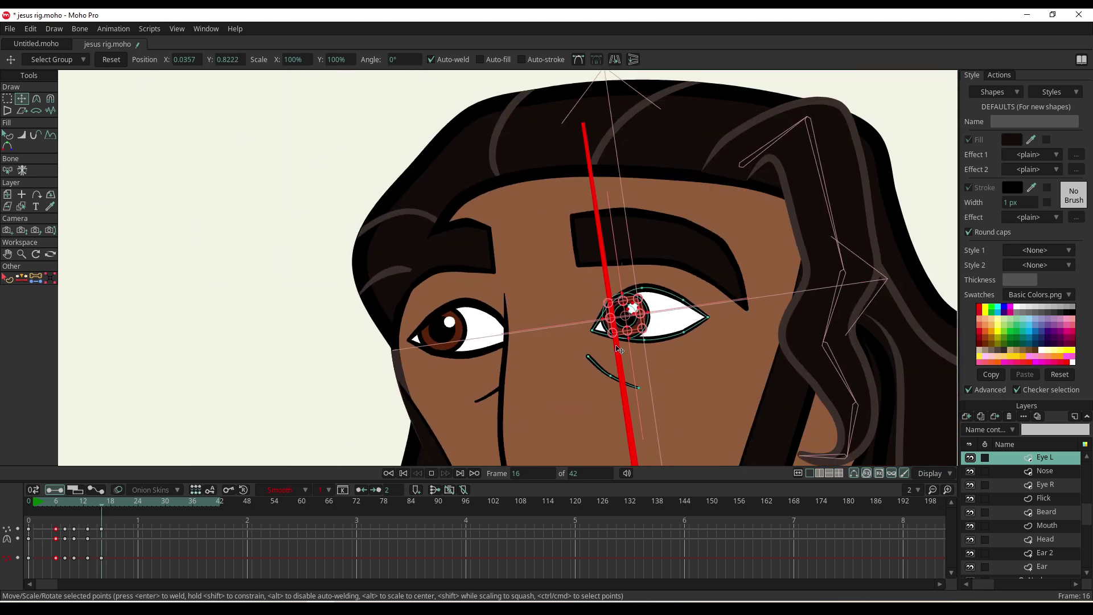
key("space")
key("space")
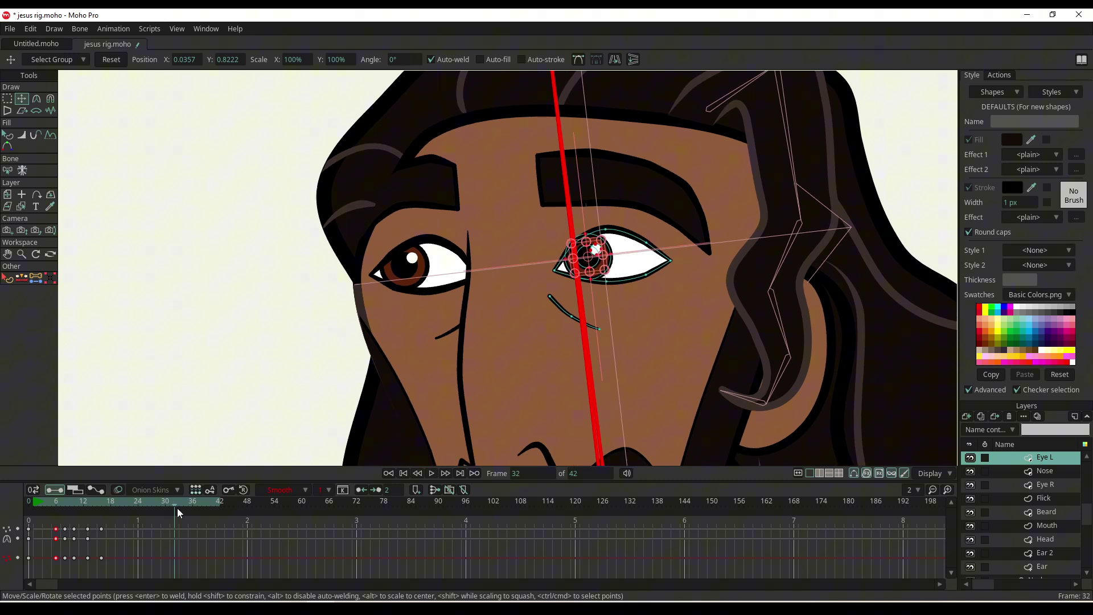
Copy Eye L's glance key to frame 31 and add a return key at frame 34.
left_click(171, 505)
left_click(100, 529)
left_click(165, 506)
left_click(170, 505)
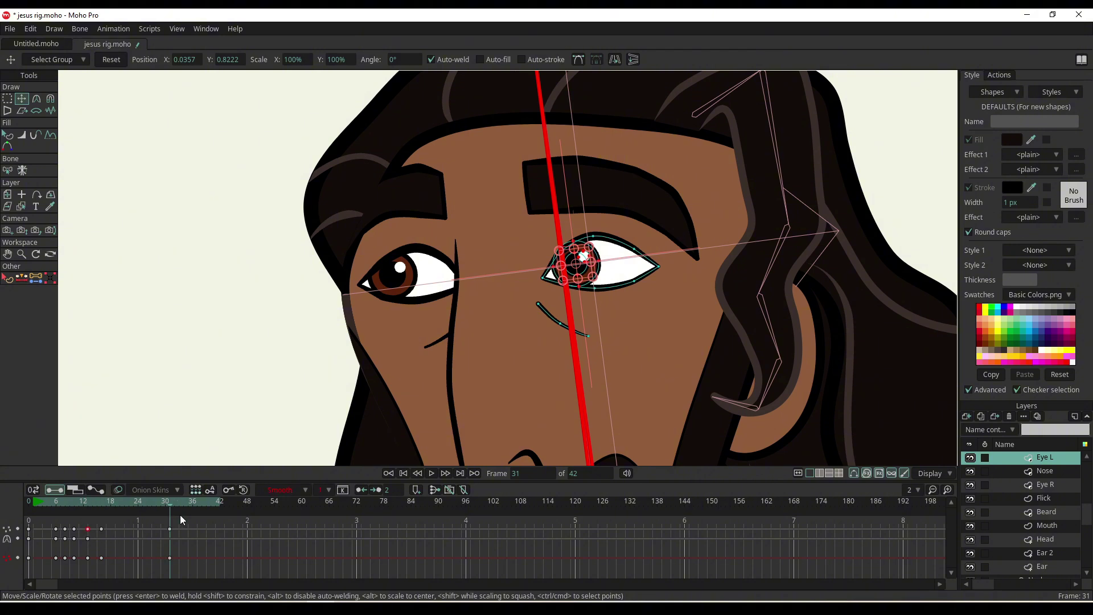
left_click_drag(173, 509, 183, 503)
On the Eye R layer, hold the glance until frame 31 and return by frame 34.
left_click(415, 287, "ctrl+alt")
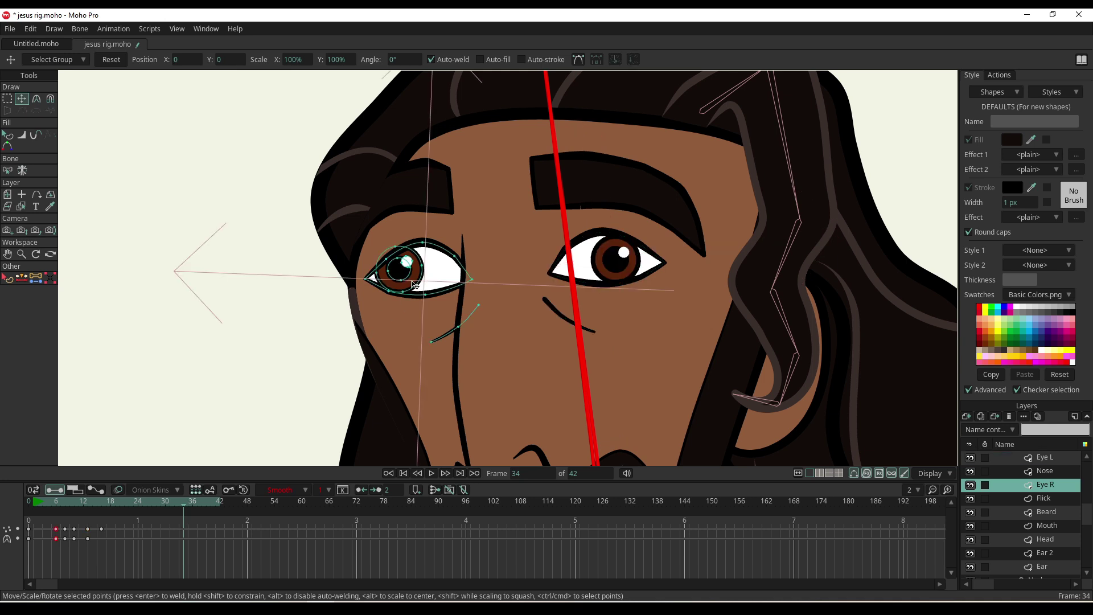
left_click(89, 530)
left_click_drag(179, 507, 170, 504)
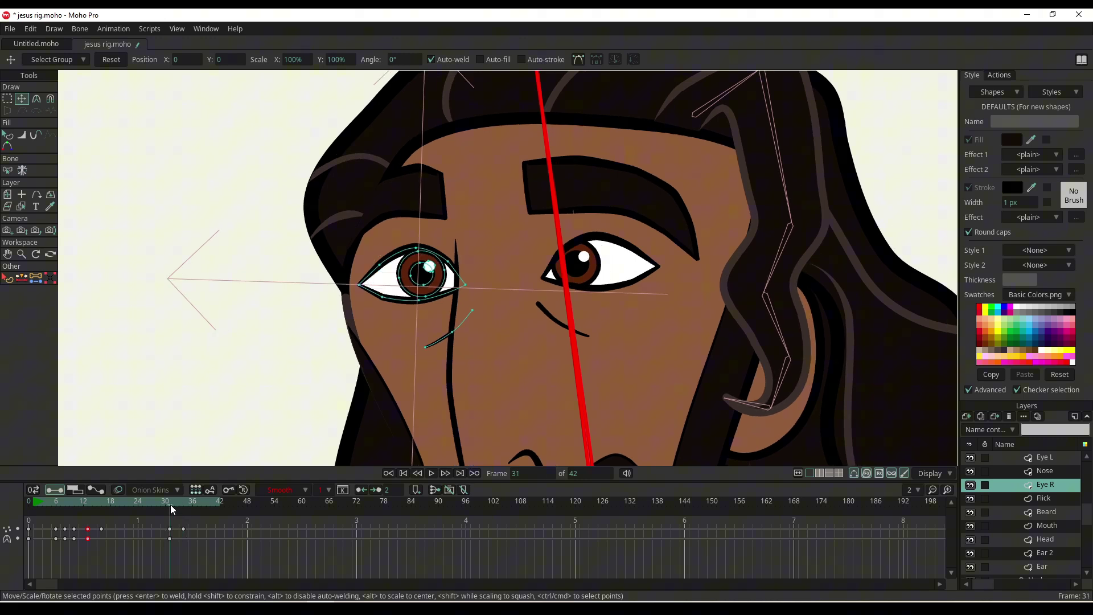
left_click_drag(169, 505, 138, 513)
left_click(101, 529)
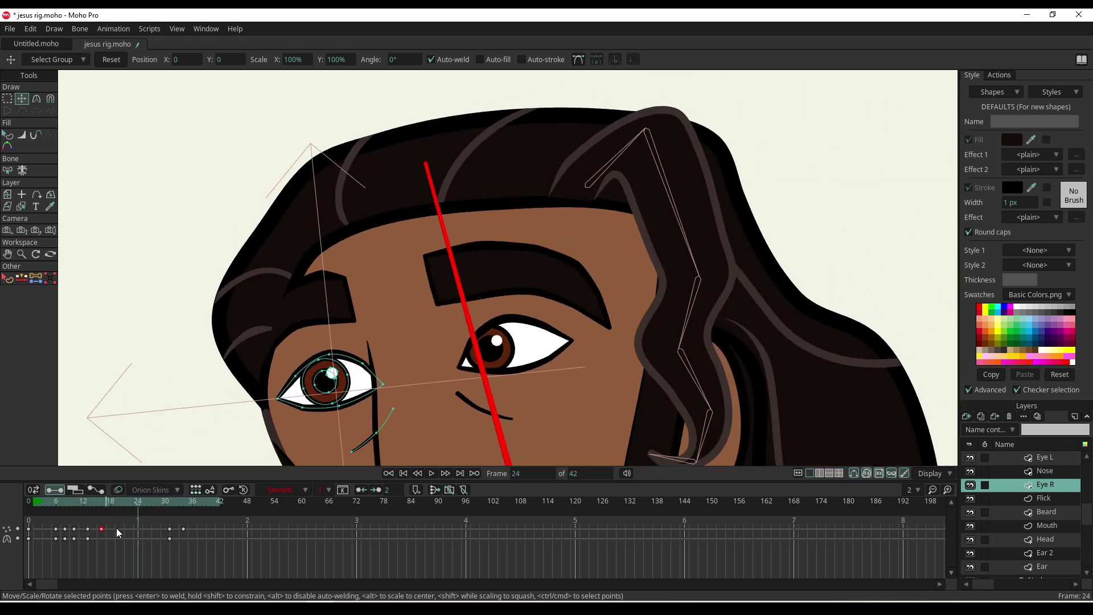
left_click(169, 505)
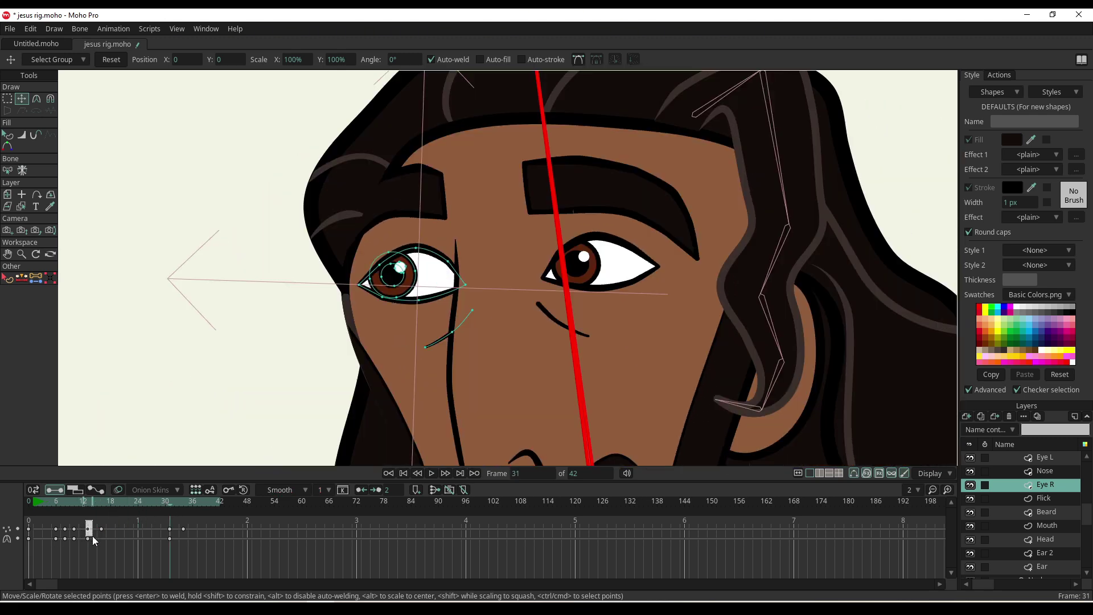
left_click_drag(169, 508, 182, 506)
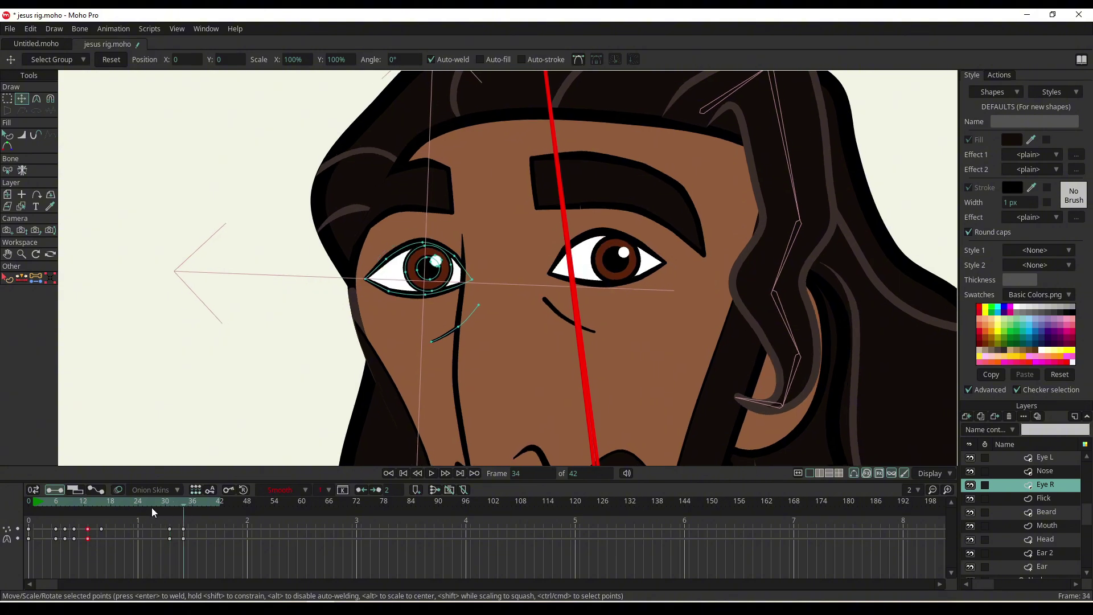
Rewind to the start and play the animation to check the eye glance.
left_click(49, 501)
key("space")
scroll(547, 228, "down", 4)
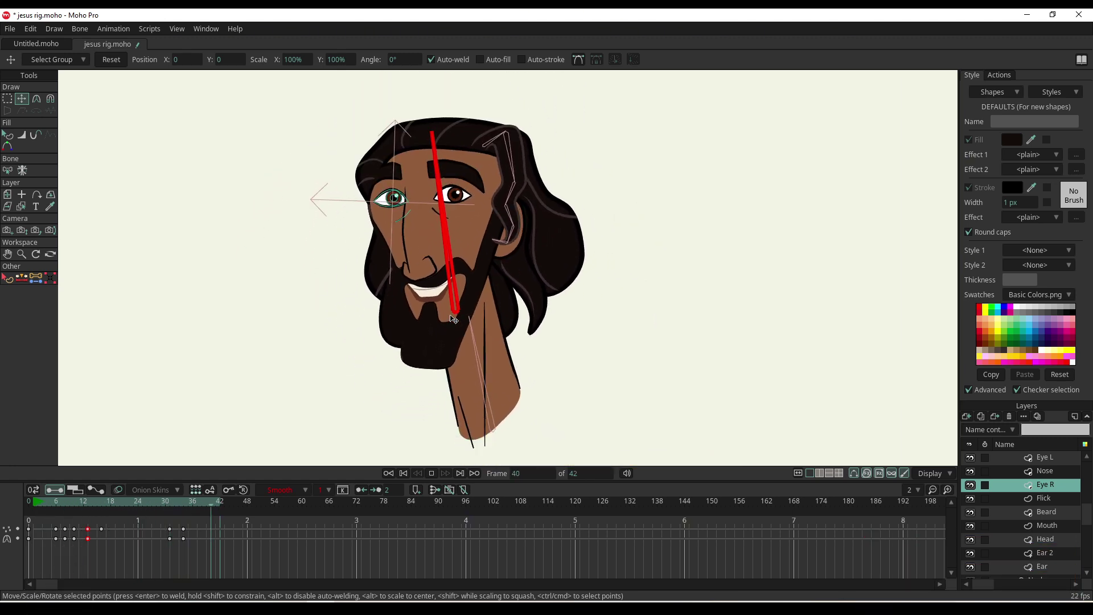
Stop playback and select the JESUS bone layer.
key("space")
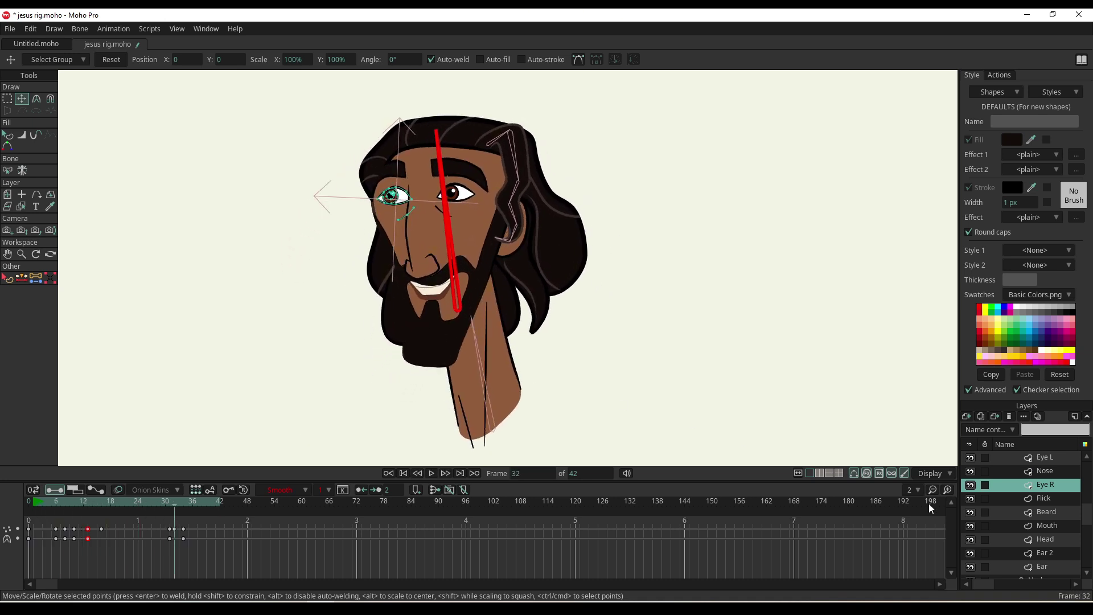
scroll(1025, 501, "up", 2)
left_click(1032, 455)
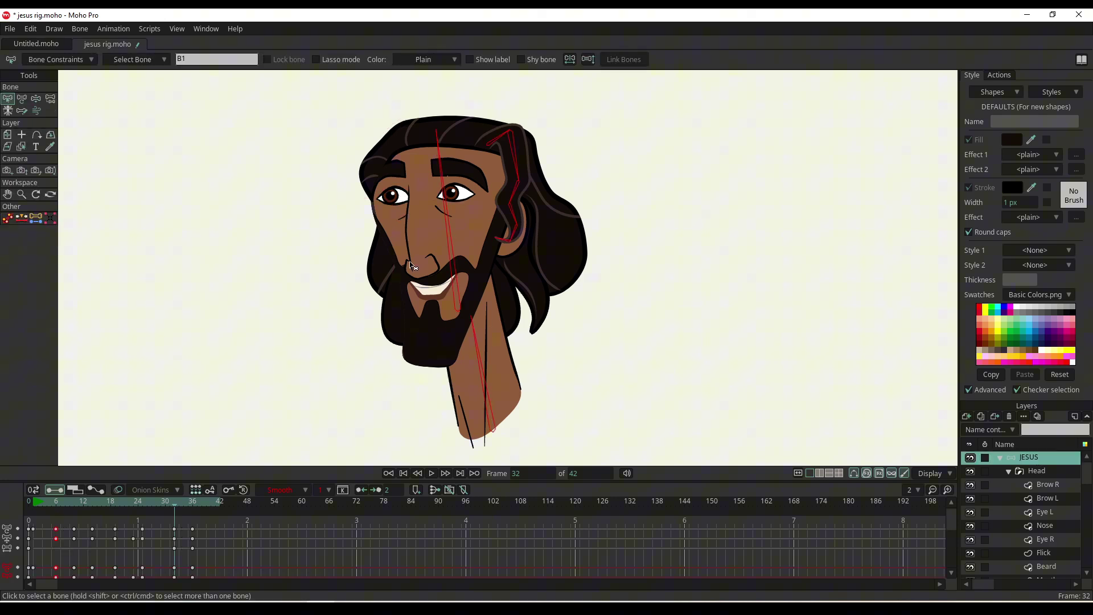
left_click_drag(409, 259, 430, 273)
Hide the selected bones from the Bone menu and replay the finished animation.
left_click(86, 31)
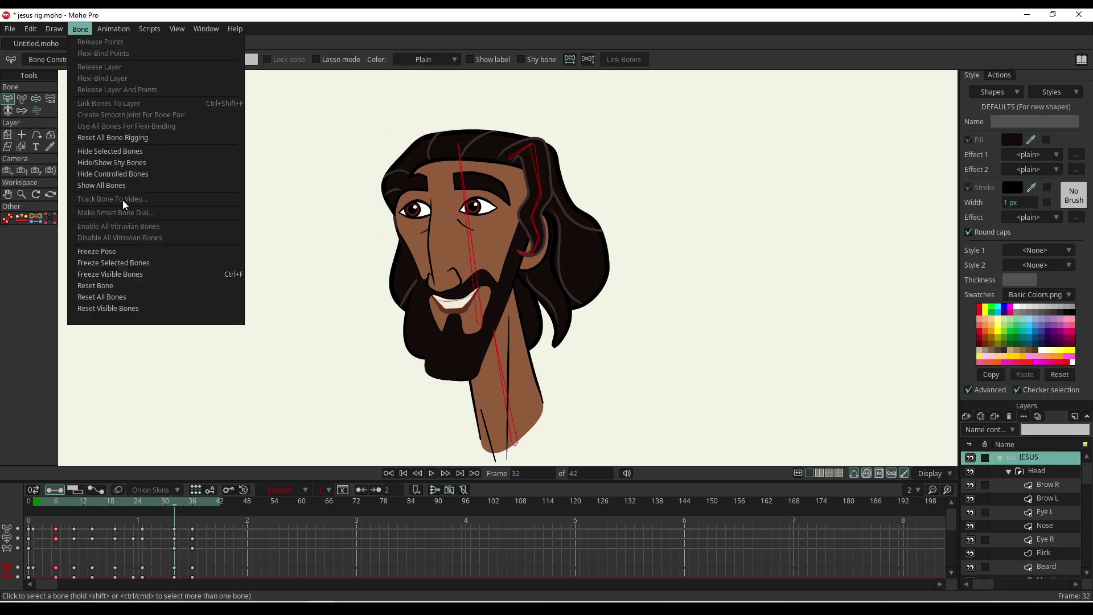
left_click(115, 164)
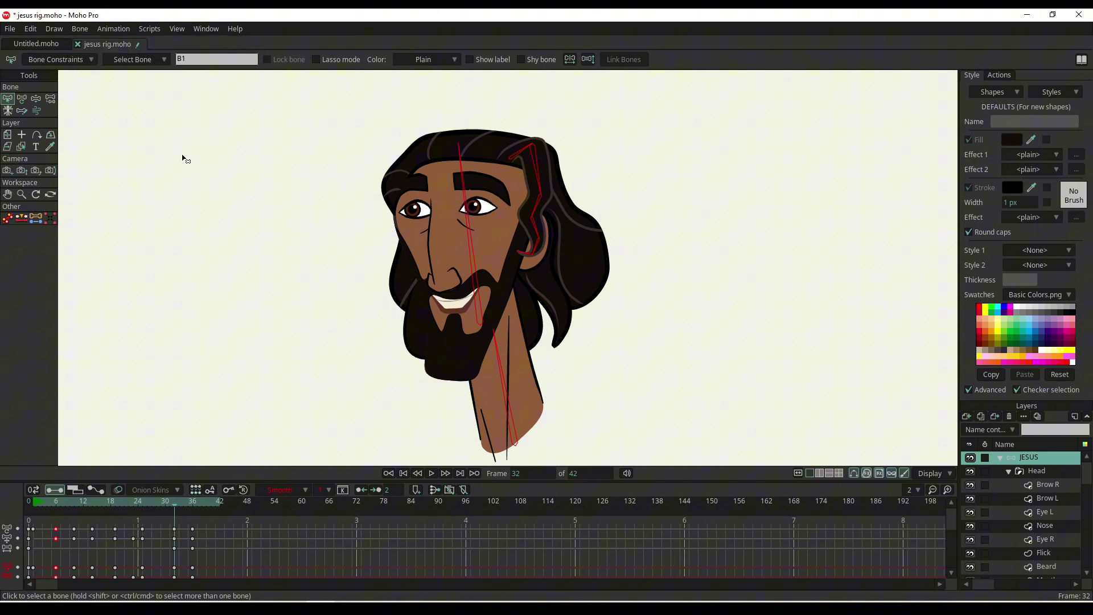
left_click(79, 32)
left_click(129, 152)
left_click_drag(477, 276, 404, 253)
key("space")
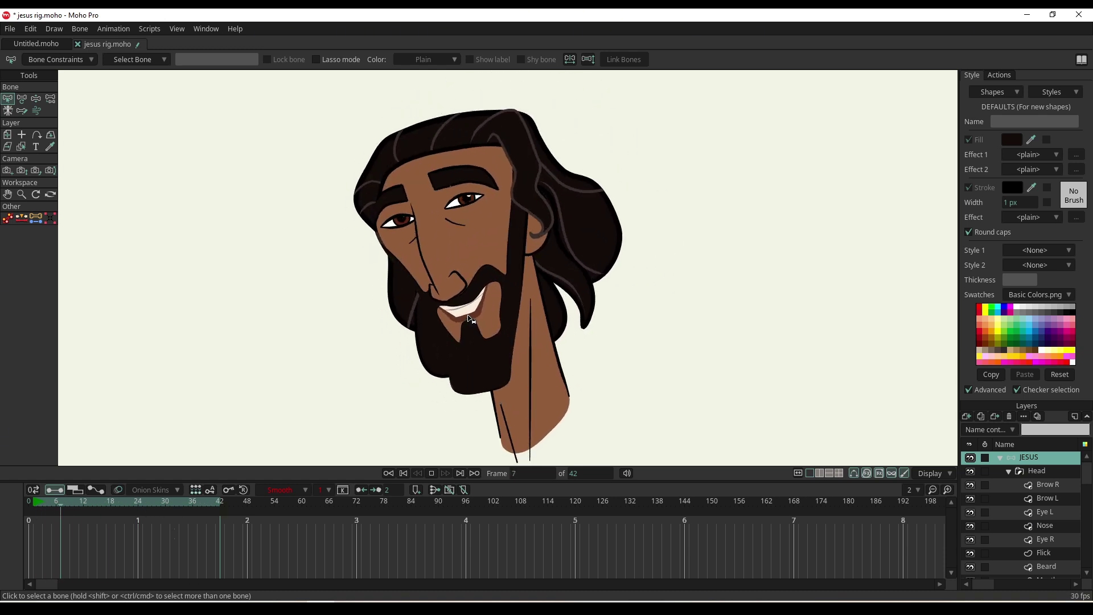
Stop the preview at frame 19, with the head tilted, grinning and glancing sideways.
key("space")
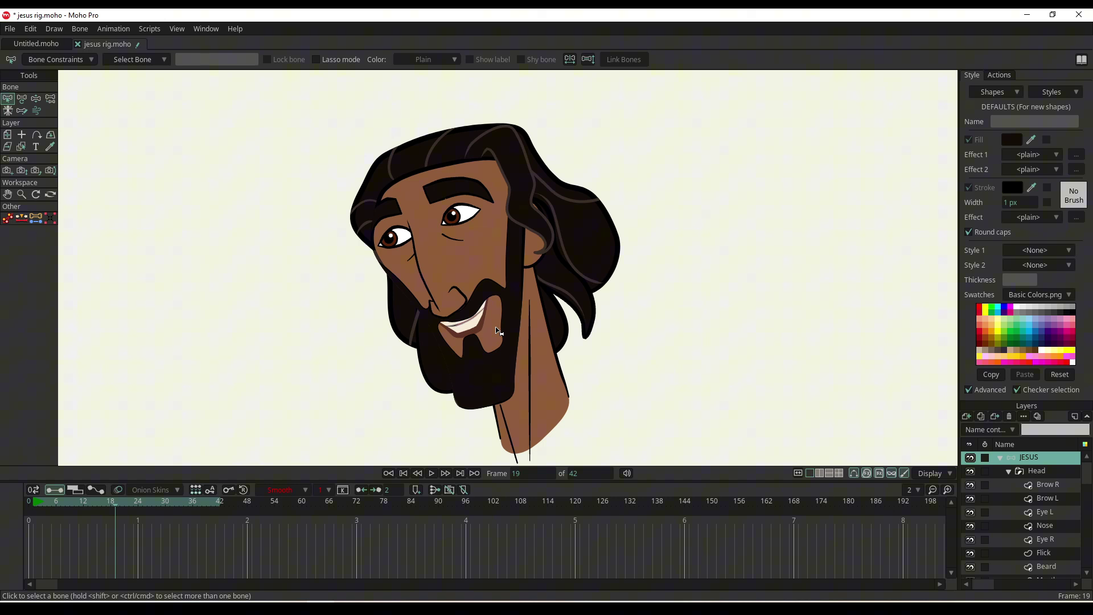